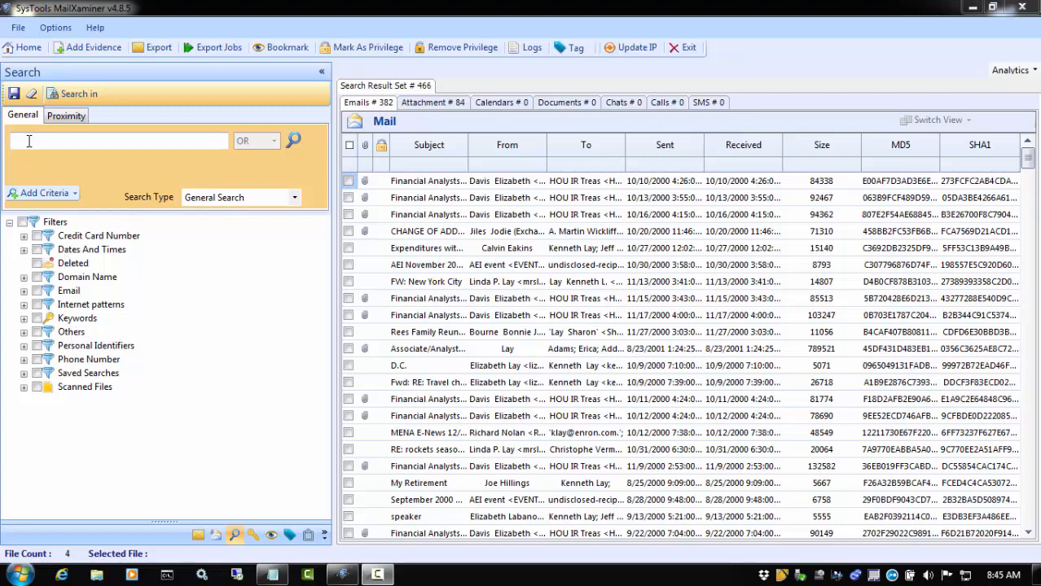
Expand the scanned files list and run a general search for the first name used as the keyword
left_click(23, 387)
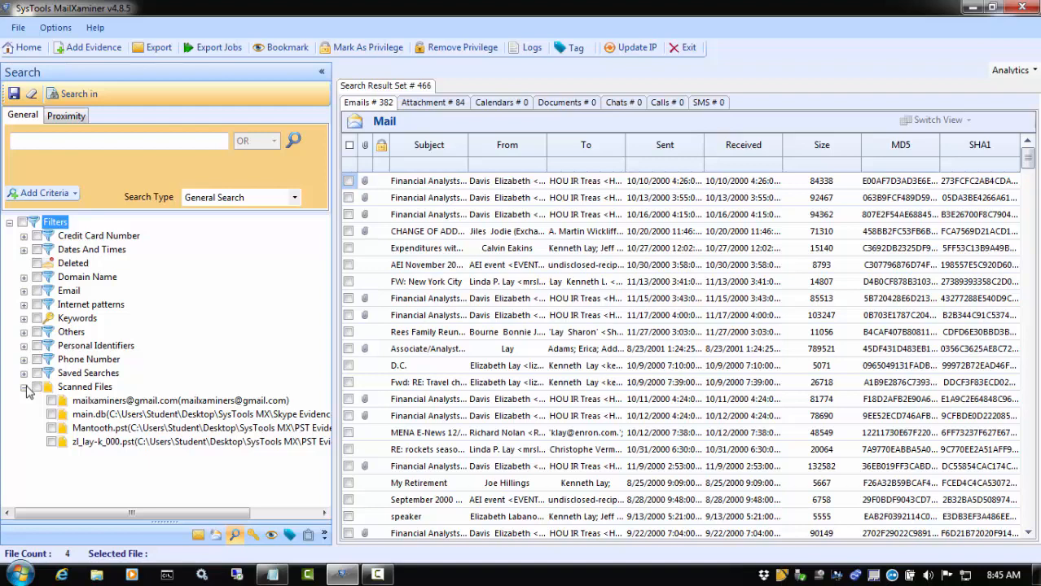
left_click(44, 139)
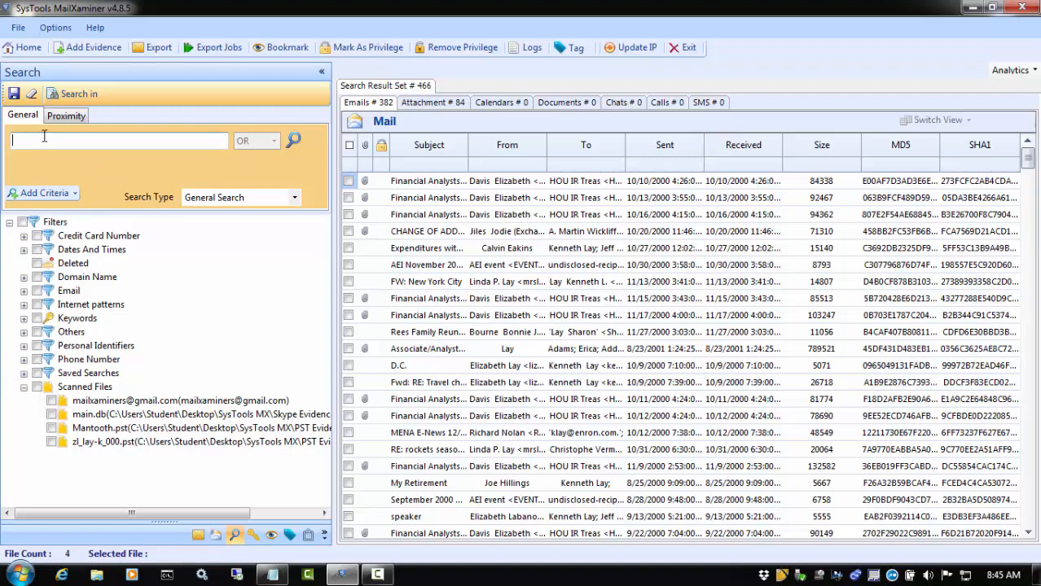
right_click(44, 138)
left_click(65, 199)
left_click(295, 140)
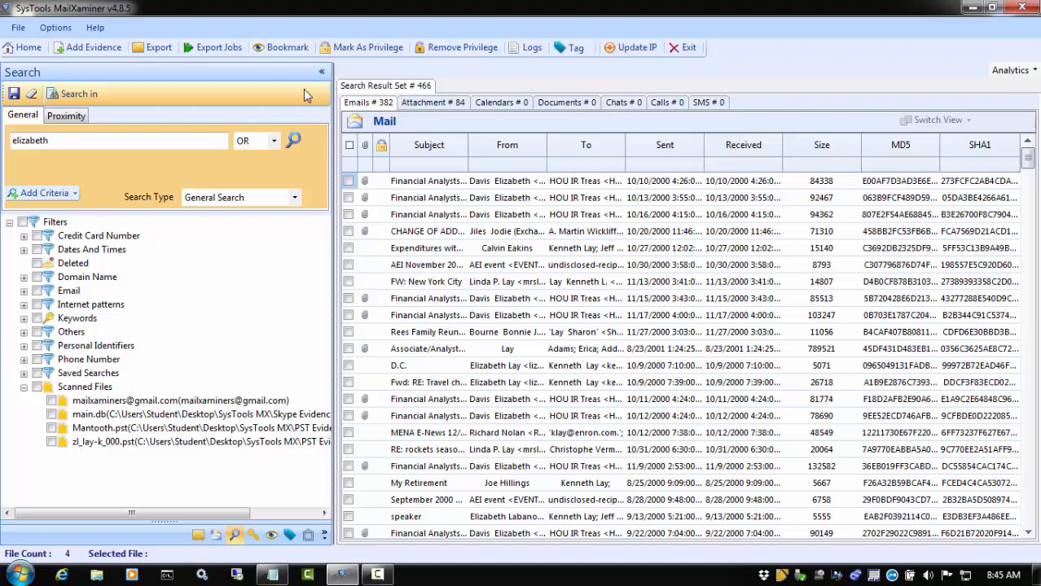
Save the search results under the searched first name followed by 2, with the note "2nd search"
left_click(14, 94)
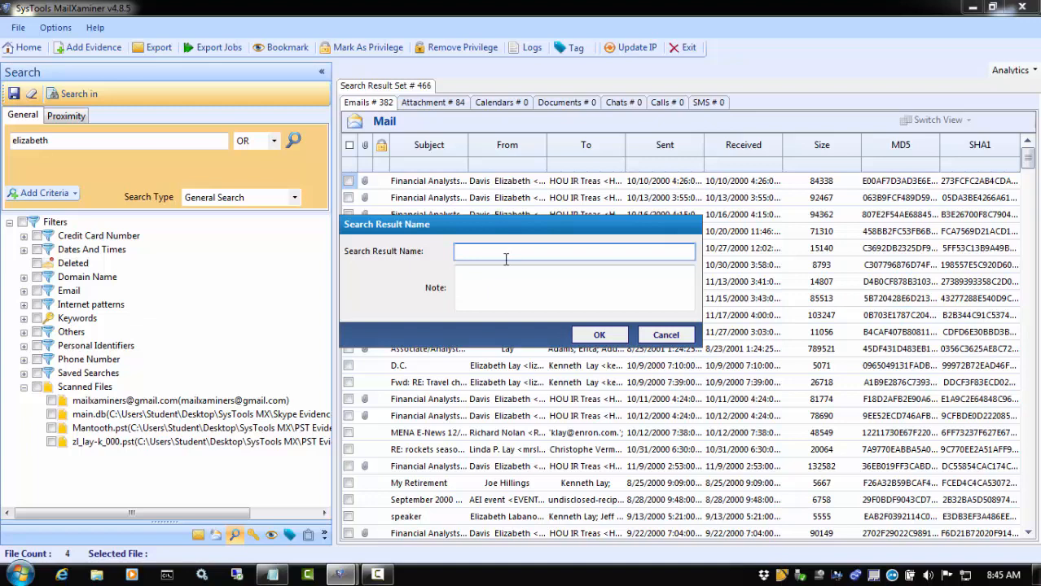
type("elizabeth2")
left_click(503, 291)
type("2nd search")
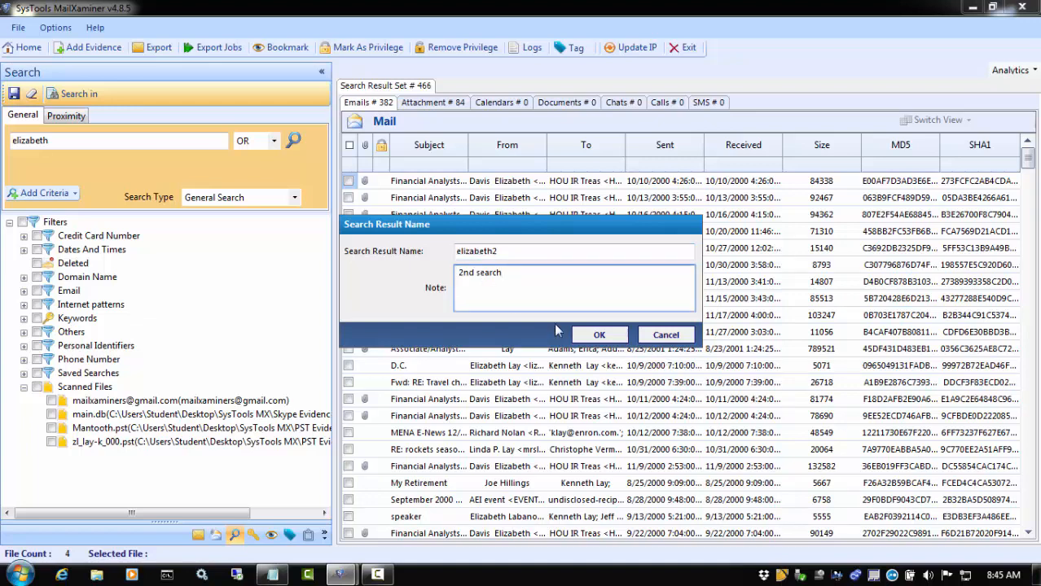
left_click(601, 337)
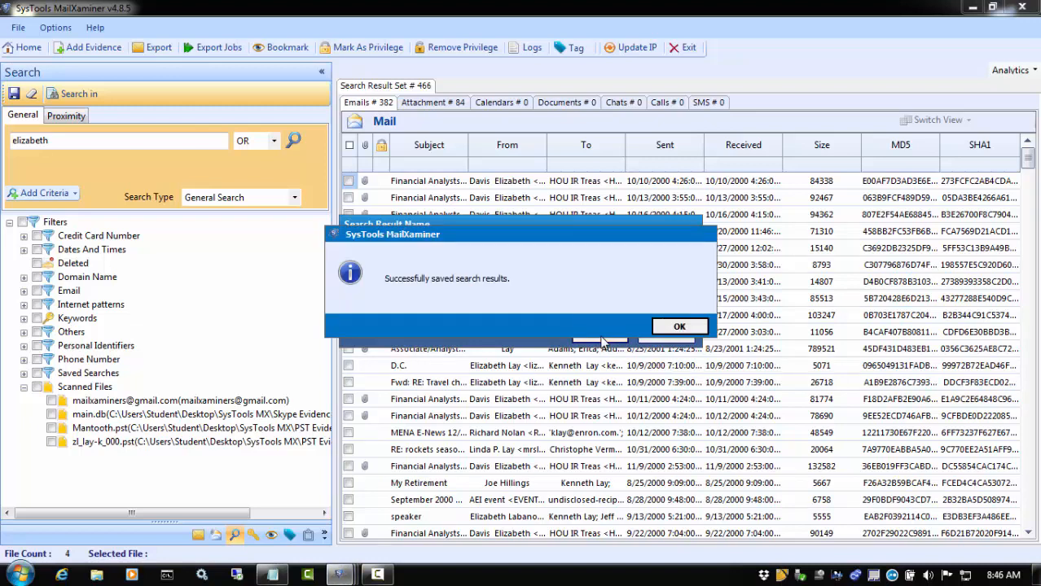
left_click(669, 328)
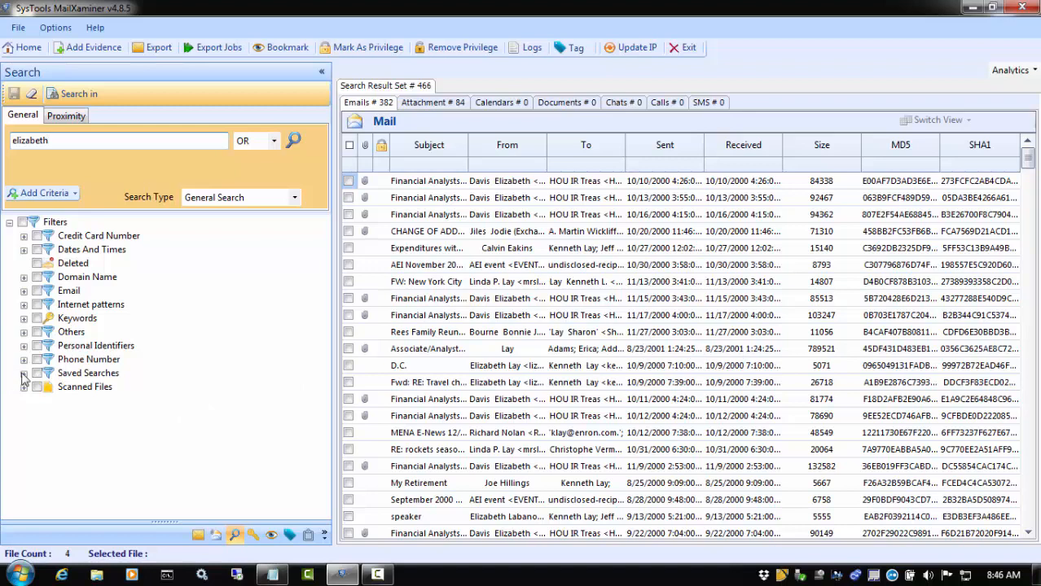
Select the second entry under Saved Searches as a filter and run the search again
left_click(23, 373)
left_click(90, 401)
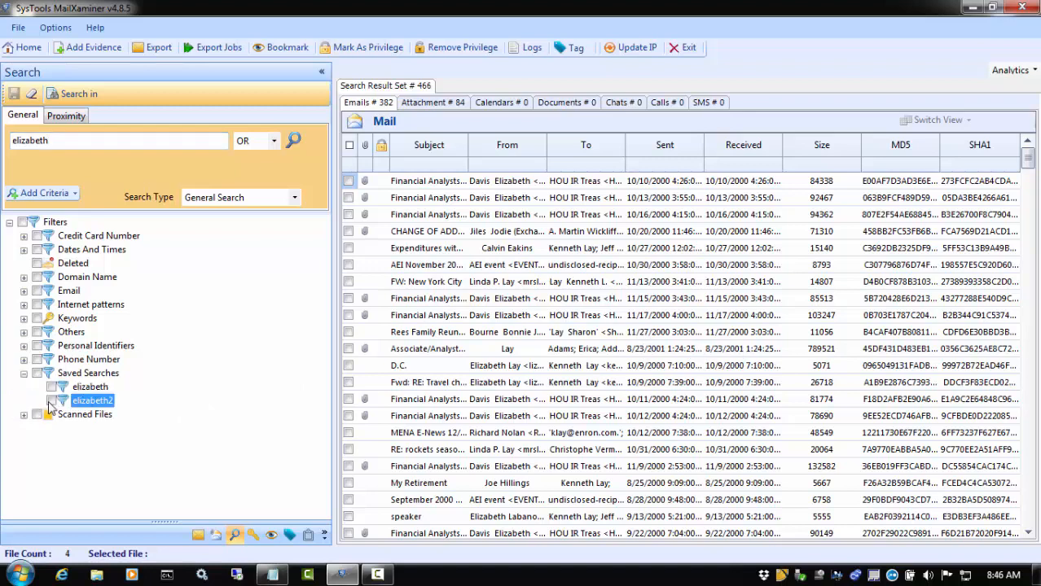
left_click(51, 401)
left_click(290, 143)
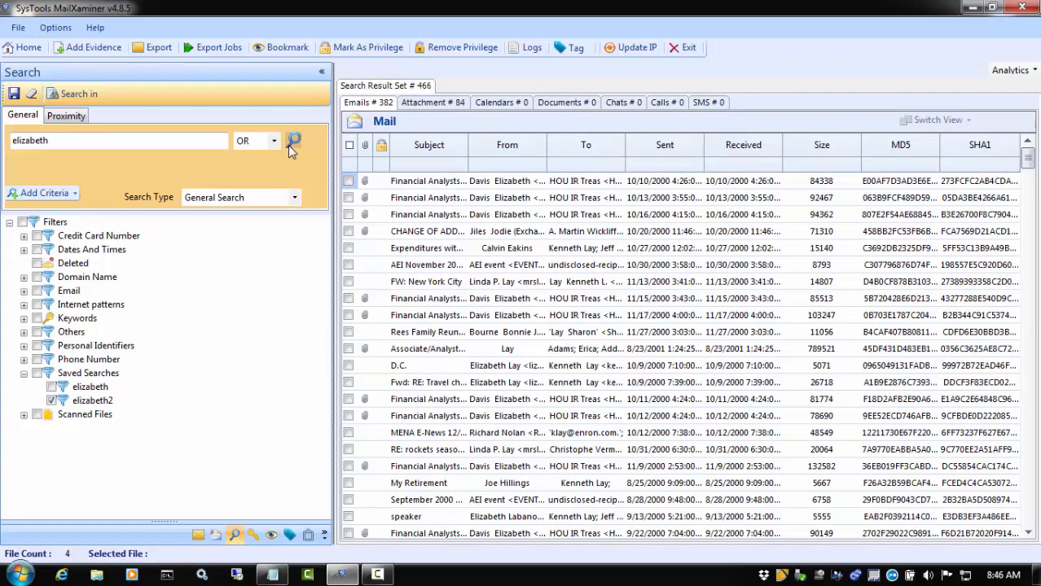
Add the email criterion Has attachment to the search and set it to Yes
left_click(20, 196)
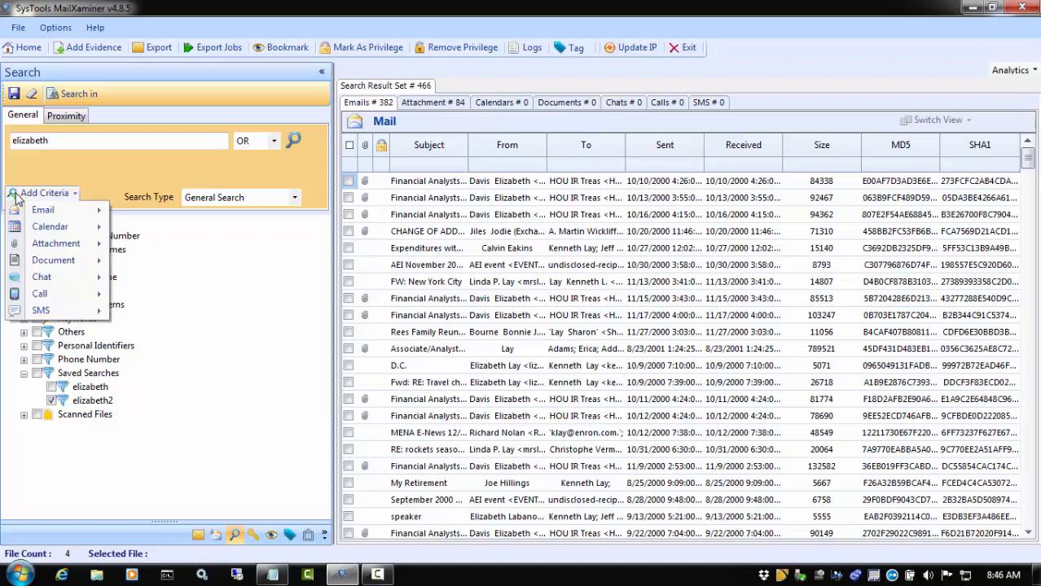
mouse_move(40, 210)
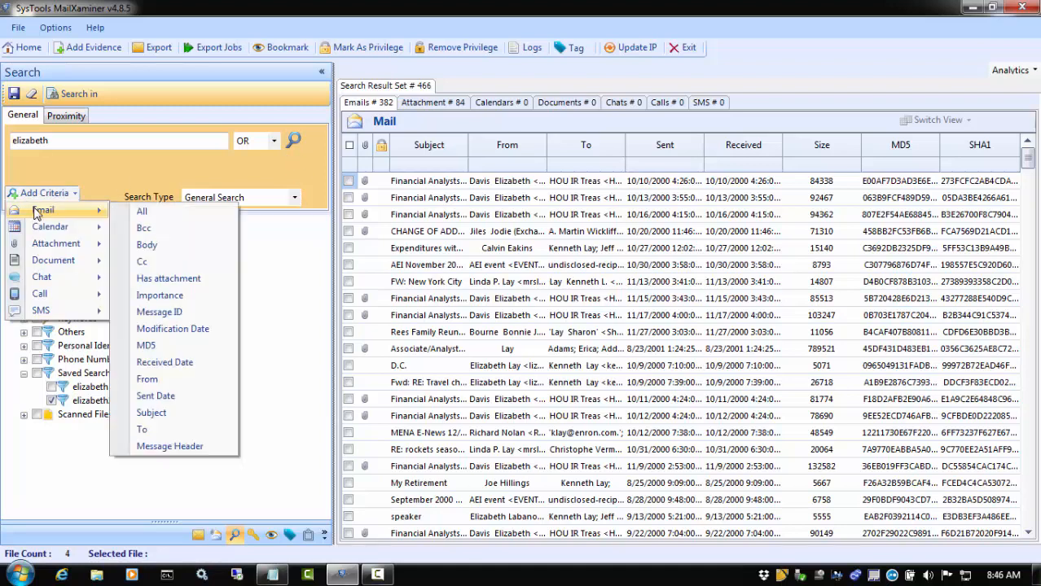
left_click(152, 281)
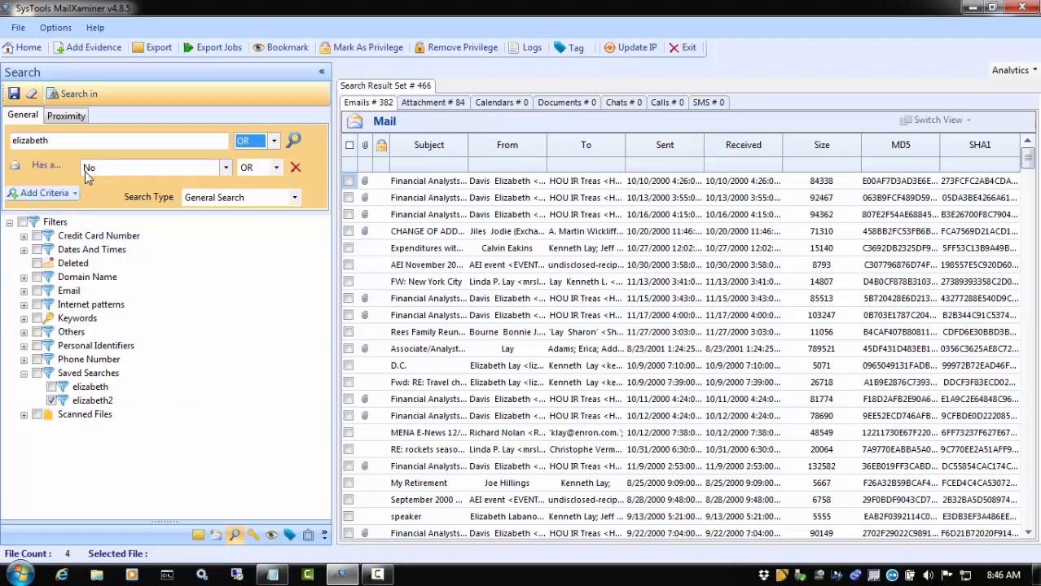
left_click(226, 168)
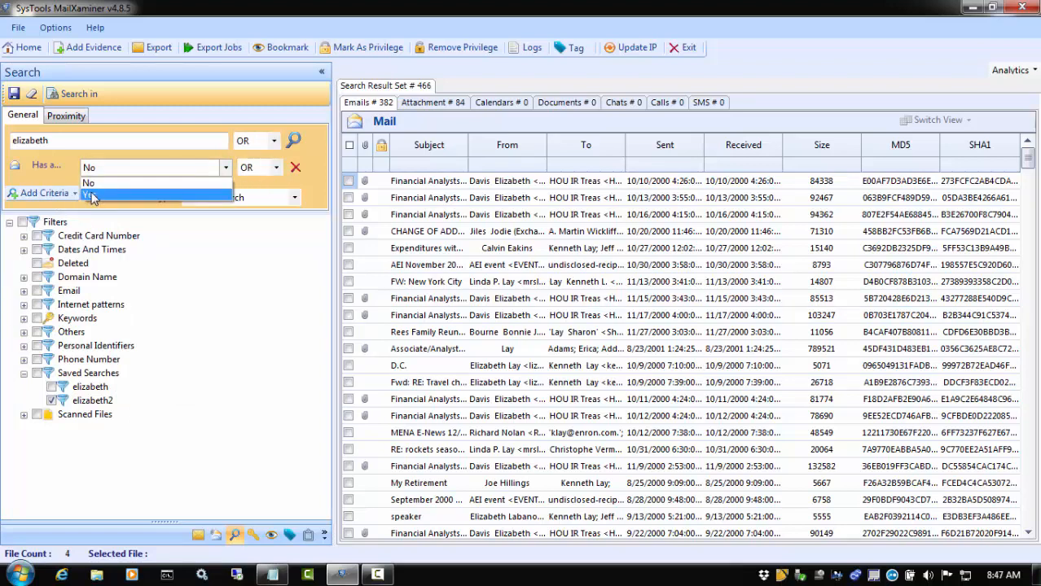
left_click(92, 193)
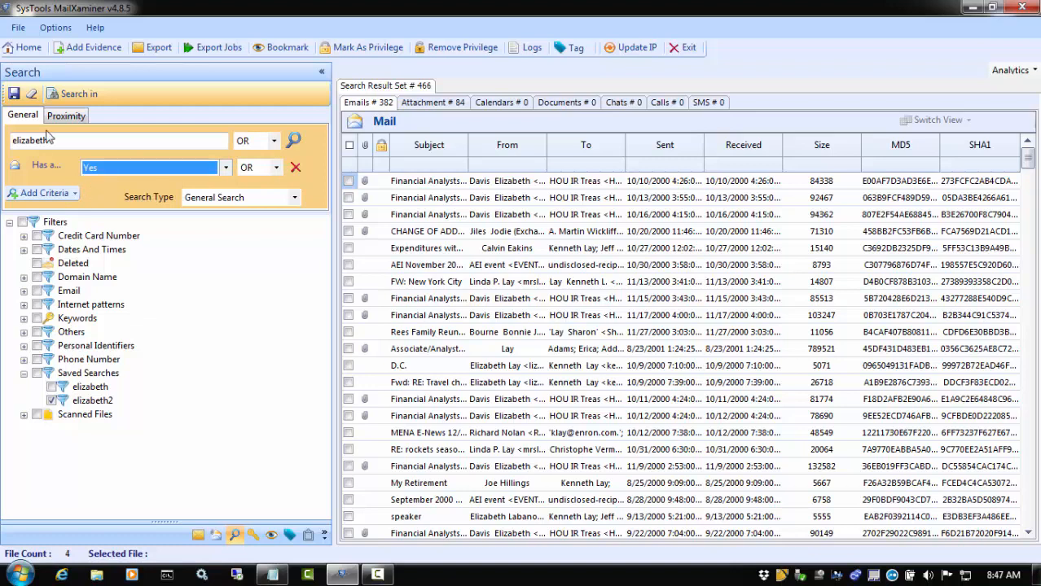
Combine the keyword with the attachment criterion using NOT and run the search
left_click(274, 144)
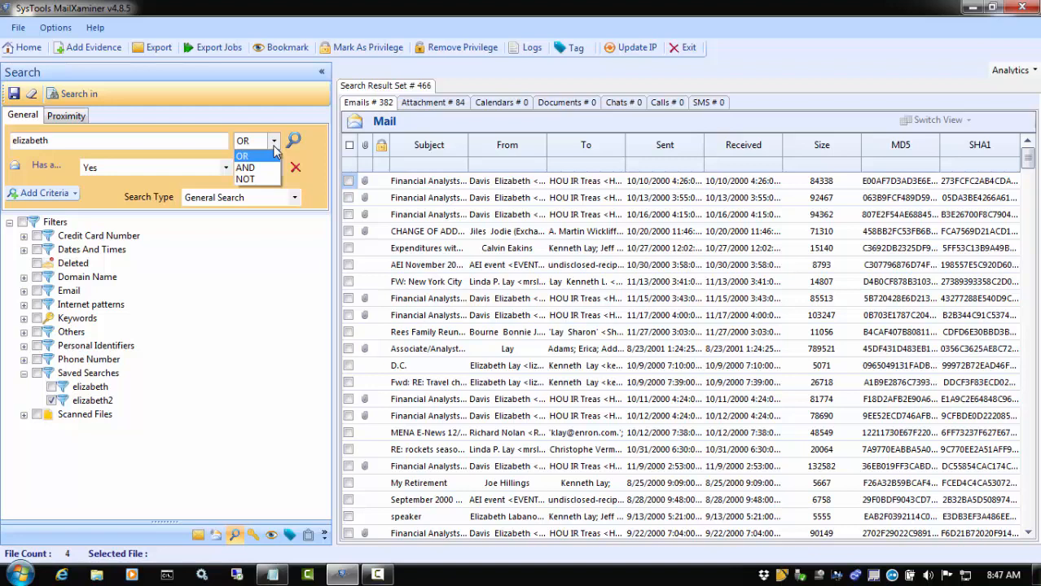
left_click(244, 179)
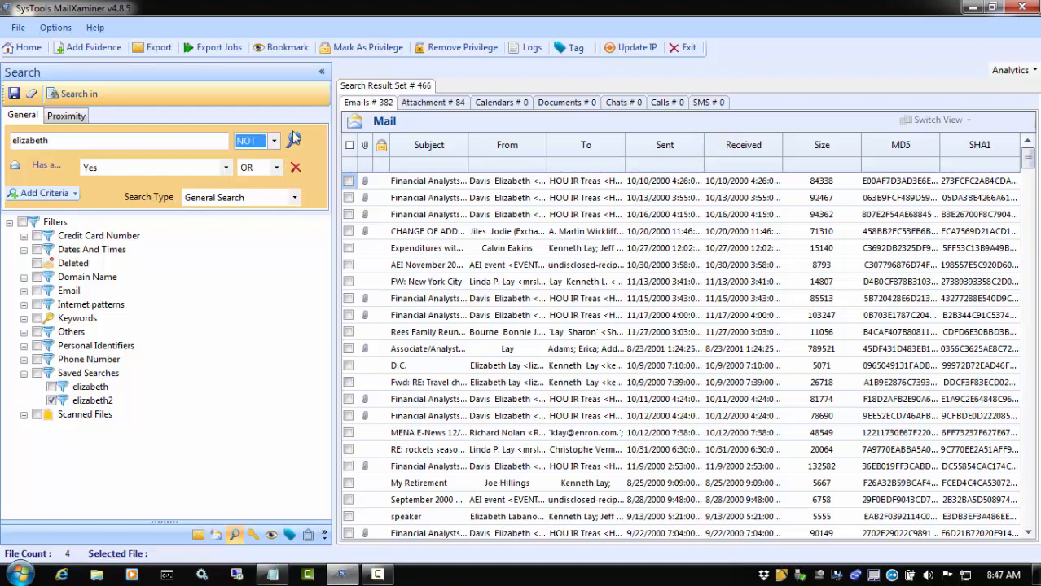
left_click(295, 140)
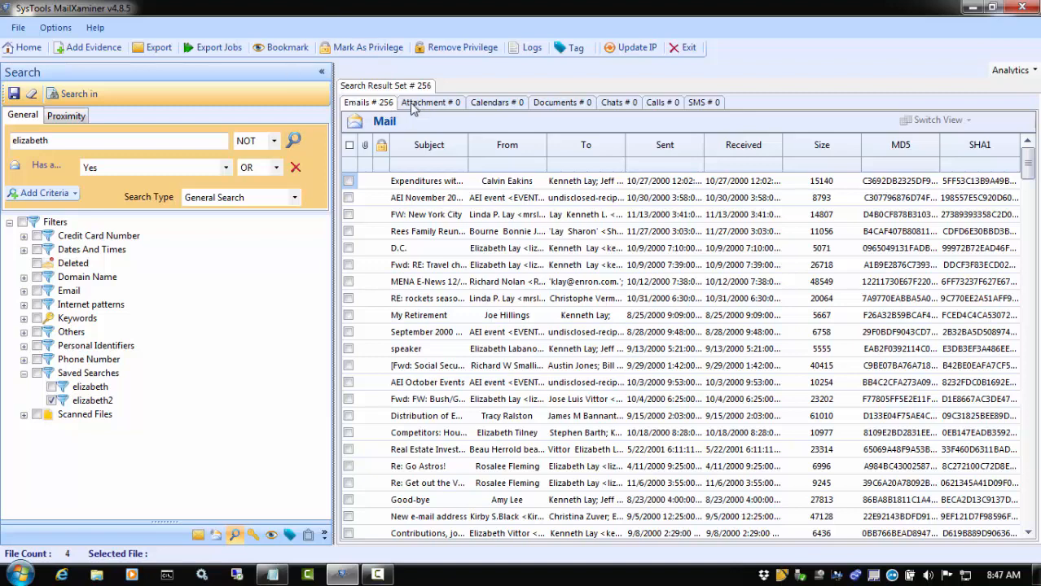
Change the keyword's operator to OR and rerun the search
left_click(274, 140)
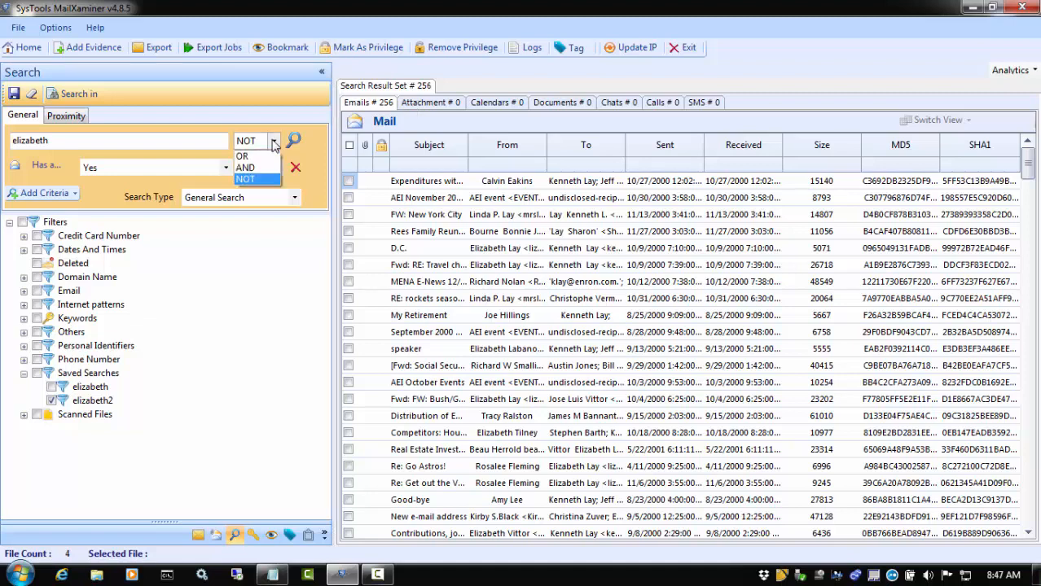
left_click(242, 159)
left_click(295, 141)
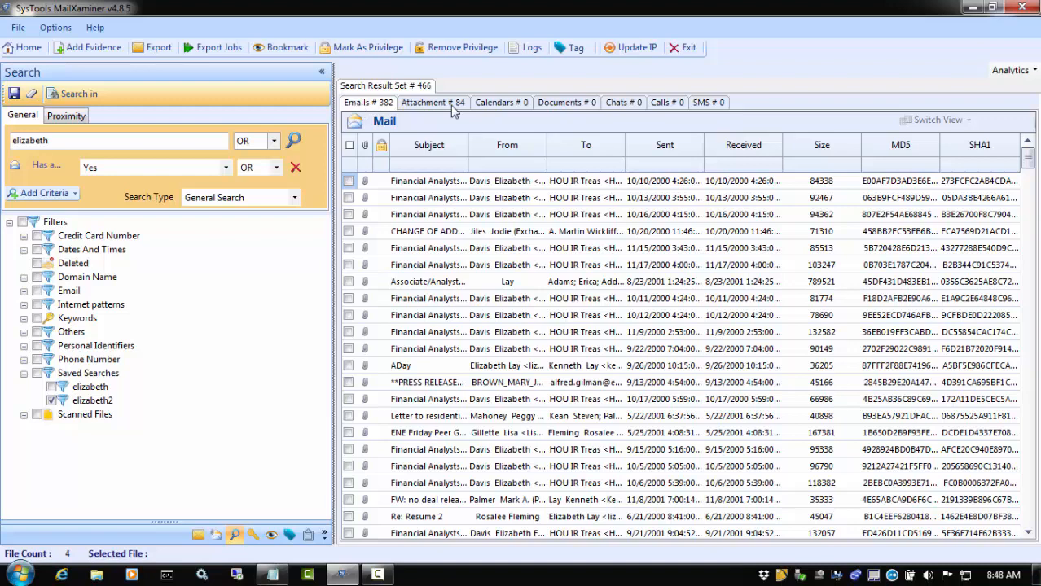
Rerun the search with the AND operator on the keyword and view the attachment results
left_click(272, 141)
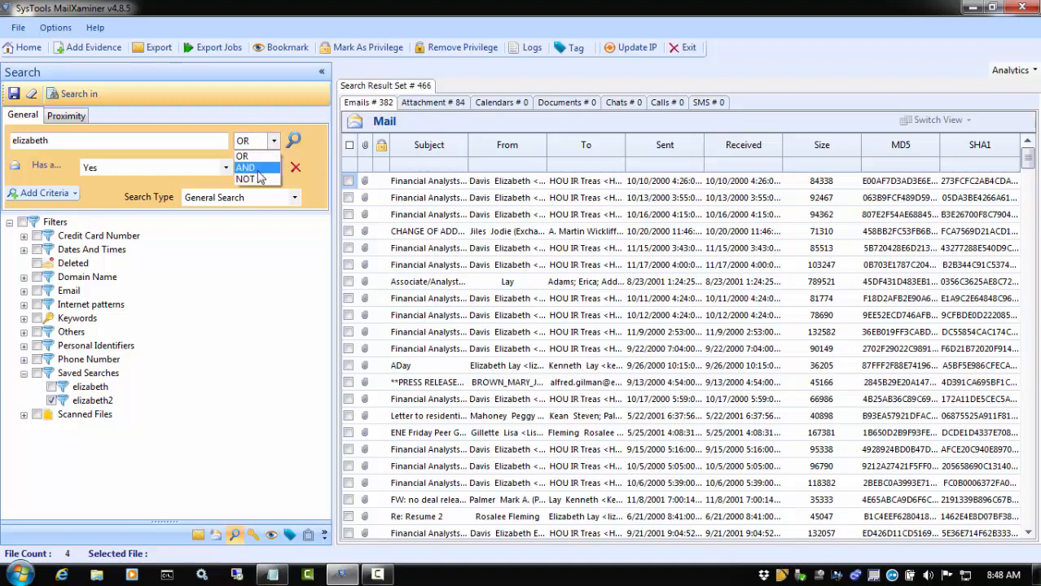
left_click(248, 153)
left_click(293, 143)
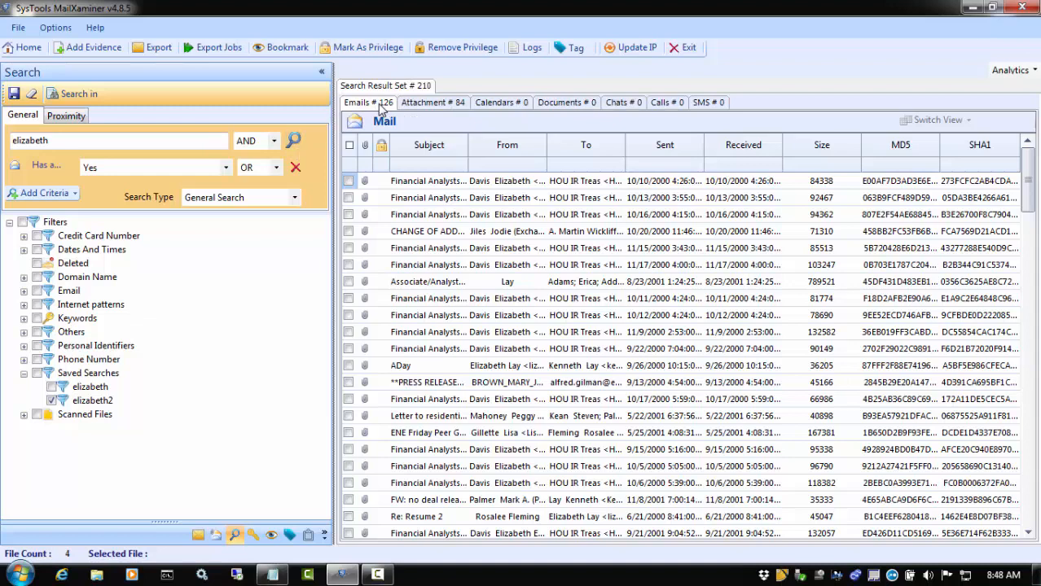
left_click(446, 107)
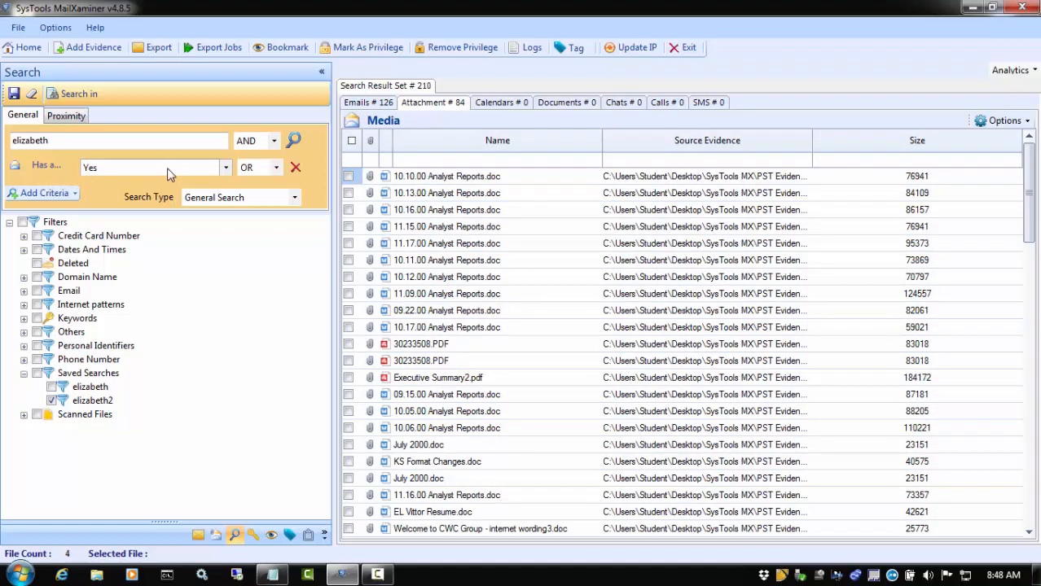
Set the Has attachment criterion to No, rerun the search and view the email results
left_click(225, 168)
left_click(86, 181)
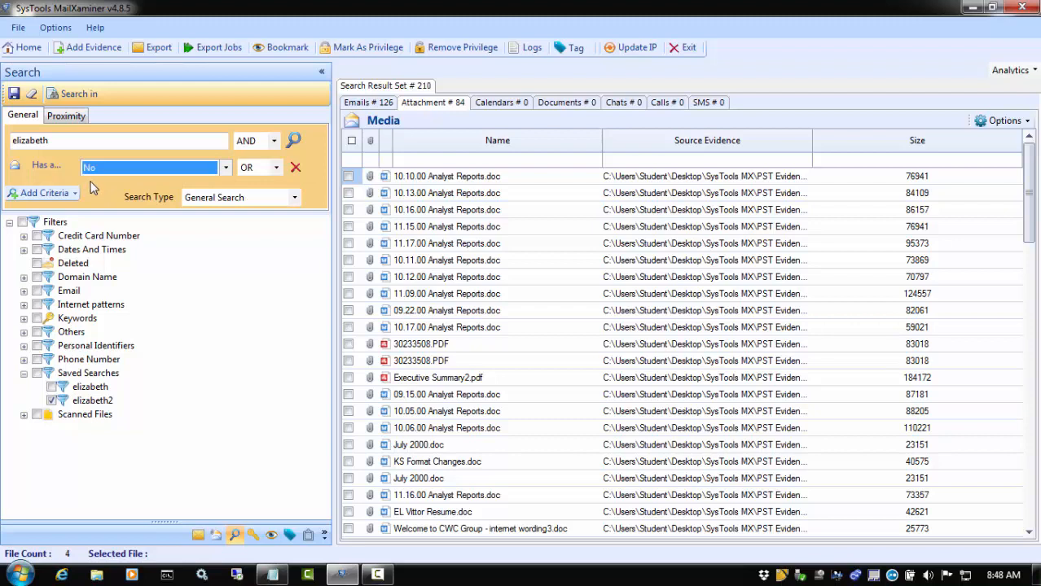
left_click(293, 143)
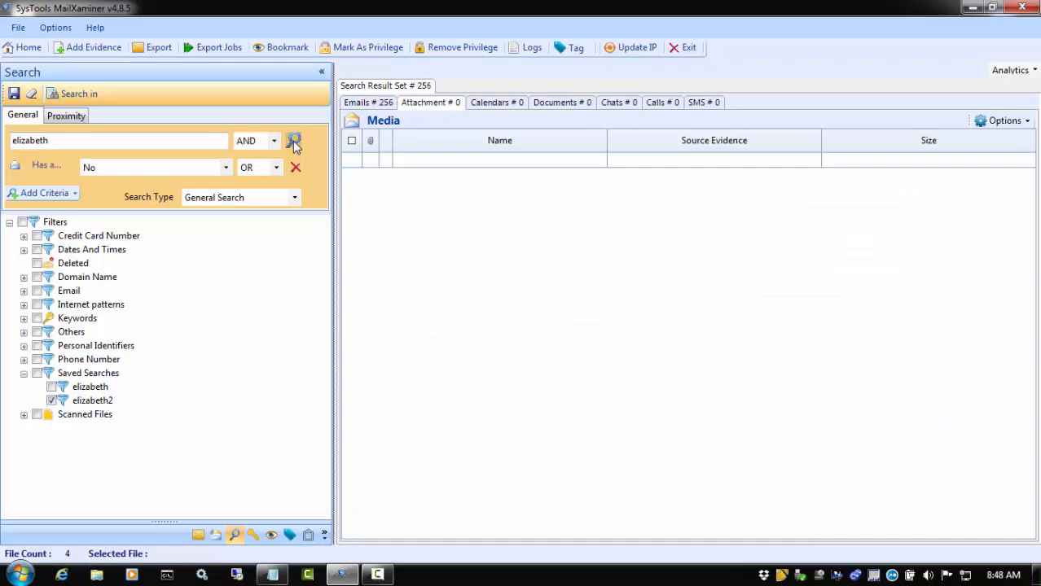
left_click(357, 105)
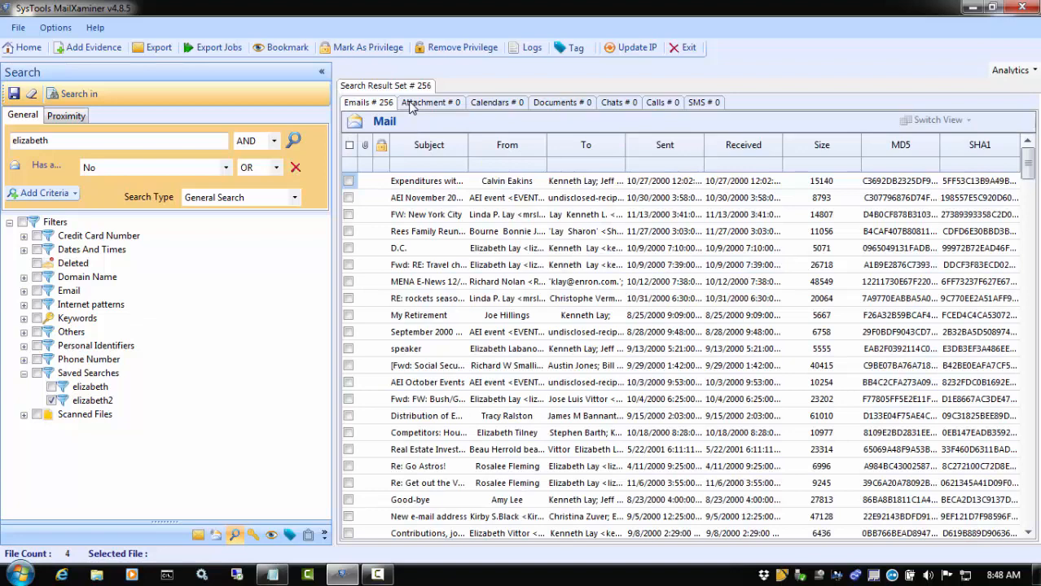
Switch the search type to Wildcard Search, clear the keyword and remove the Has attachment criterion
left_click(295, 197)
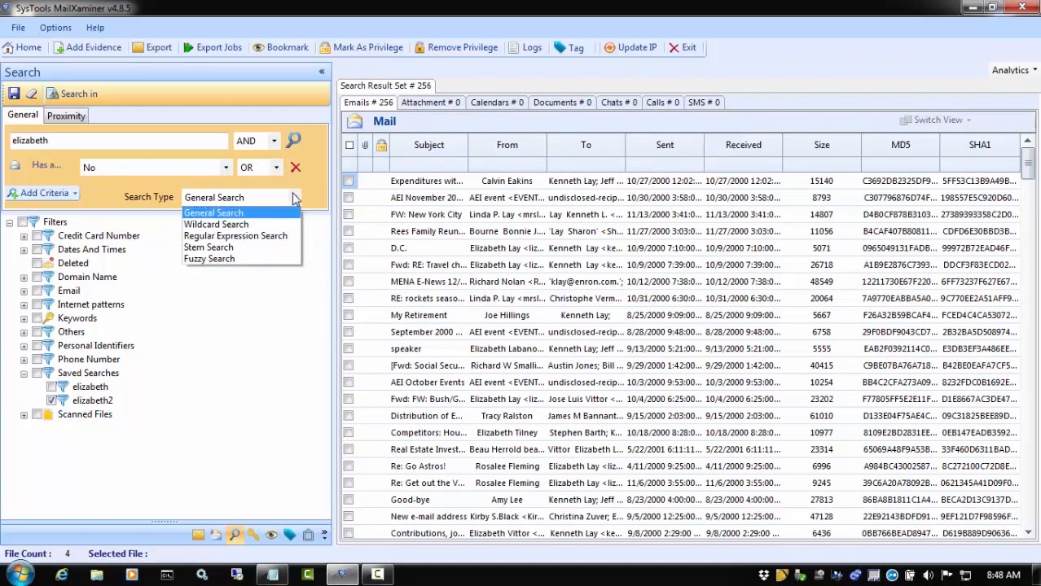
left_click(218, 225)
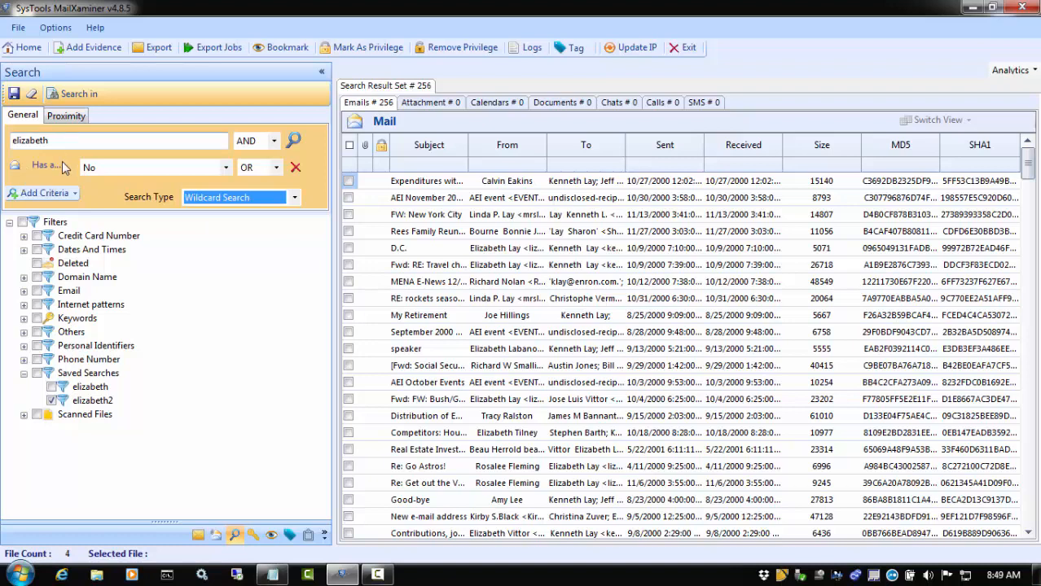
left_click_drag(68, 140, 4, 140)
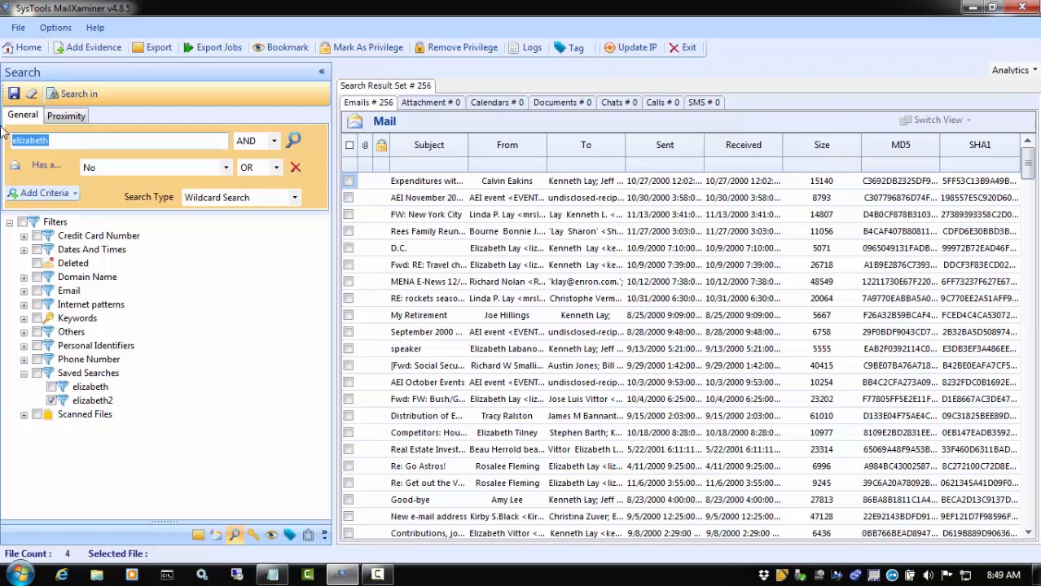
key("BackSpace")
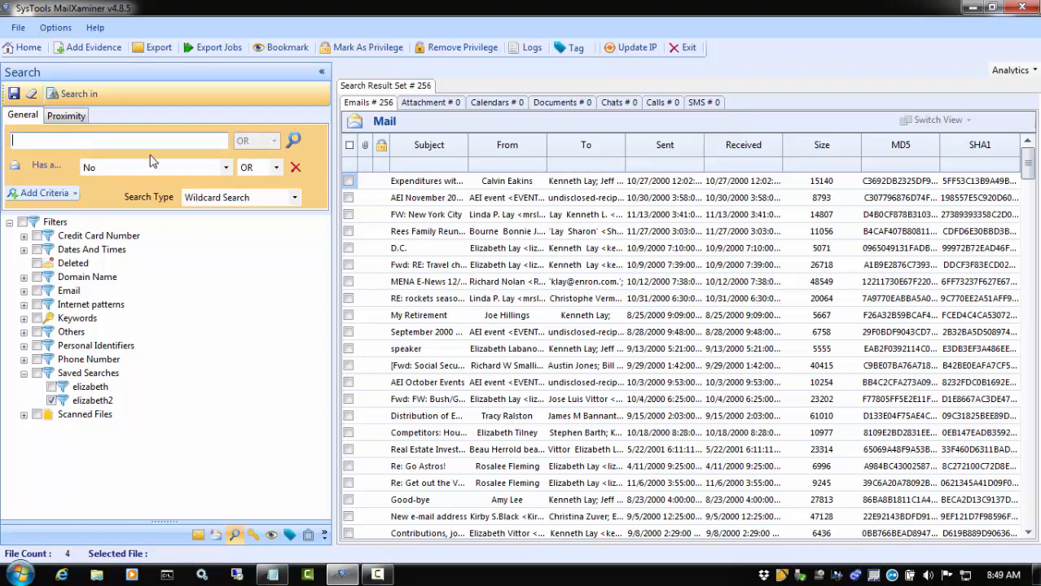
left_click(295, 167)
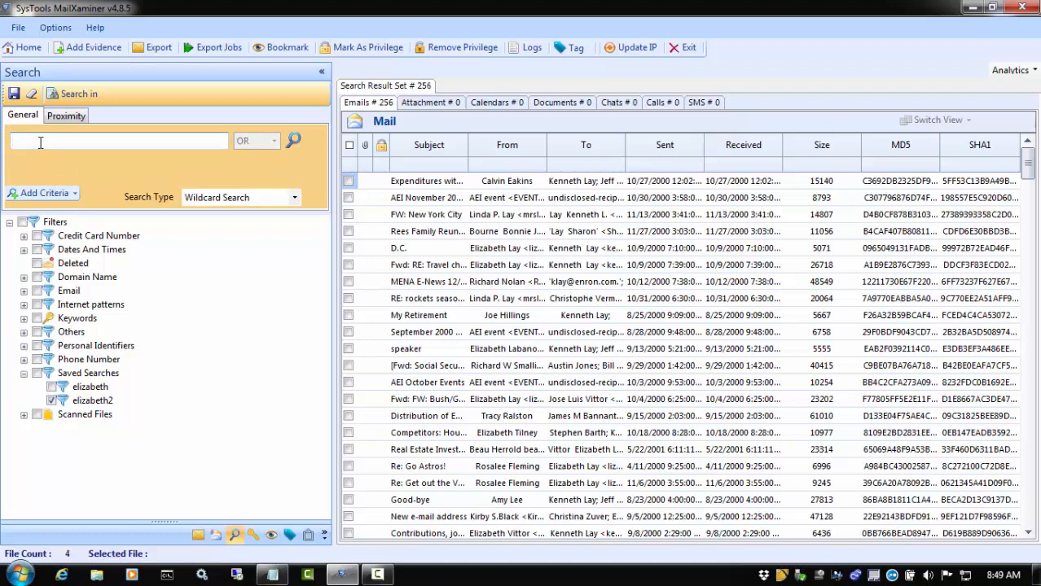
Run a wildcard search for mahar* and open the second email in the results
left_click(40, 142)
type("mahar")
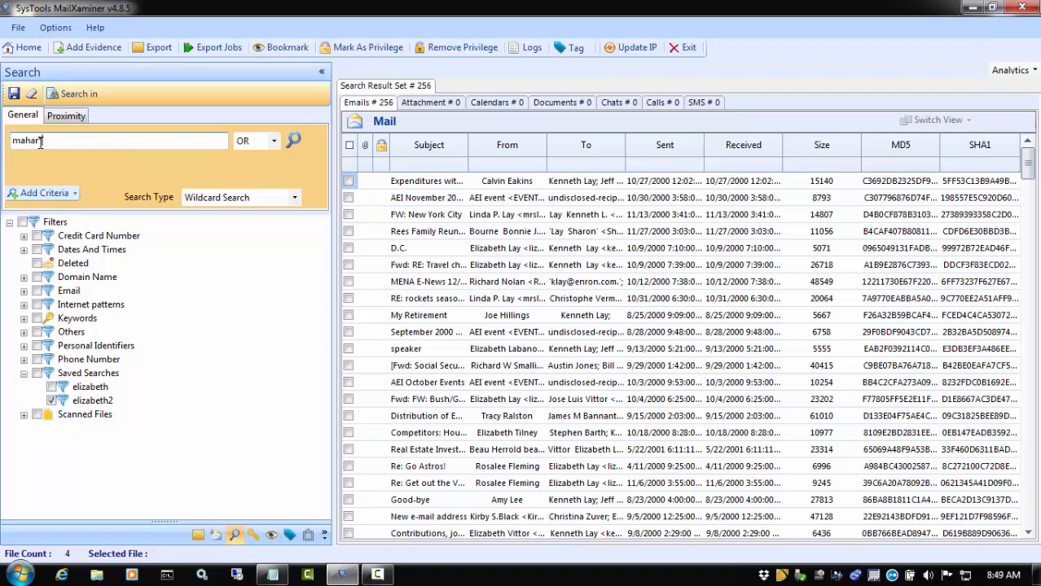
type("*")
left_click(295, 140)
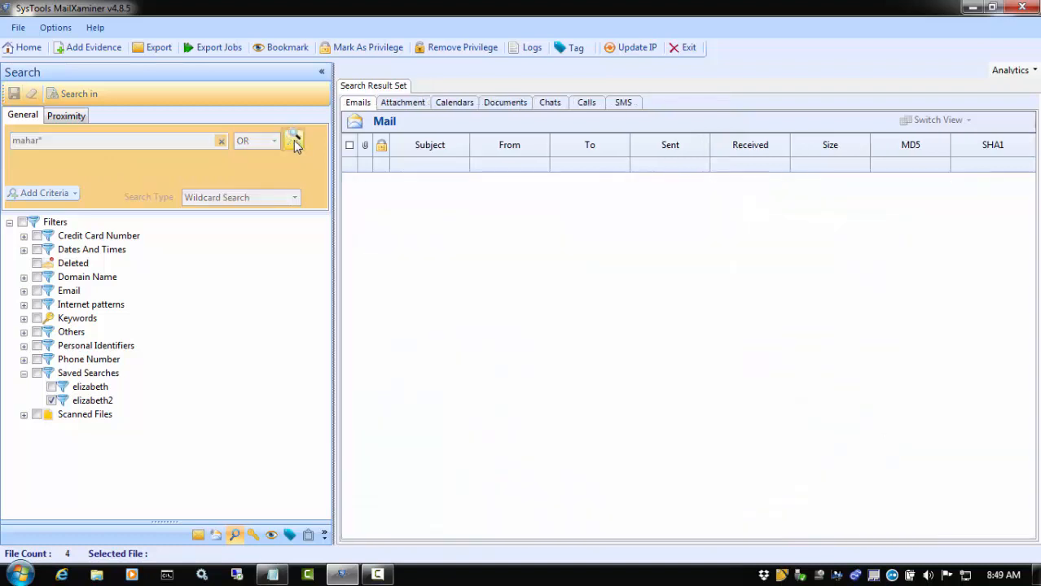
left_click(293, 140)
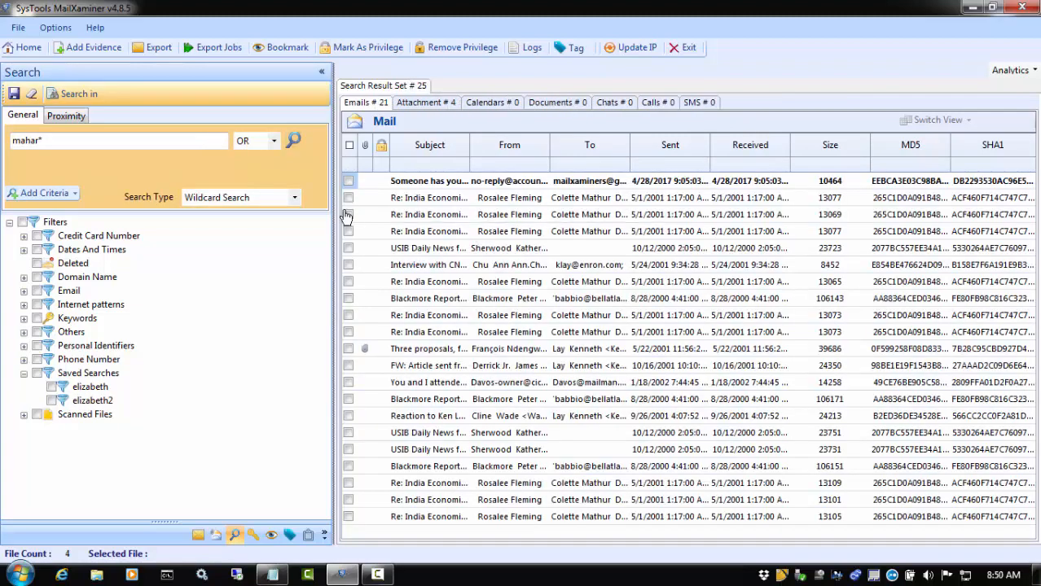
double_click(422, 200)
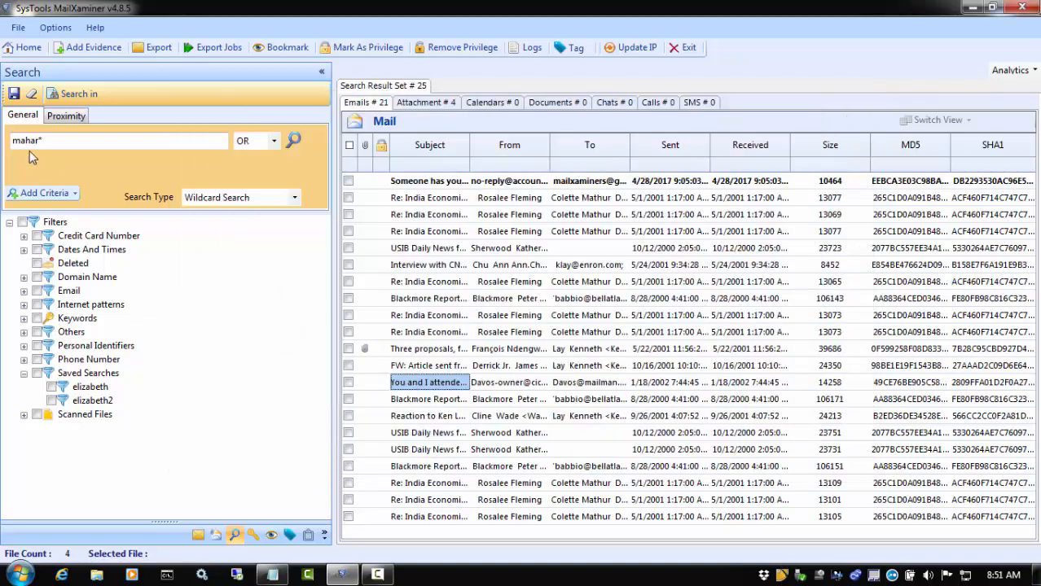
Run a wildcard search for *ashtra and preview the email about an interview with CNN International
left_click_drag(41, 141, 1, 133)
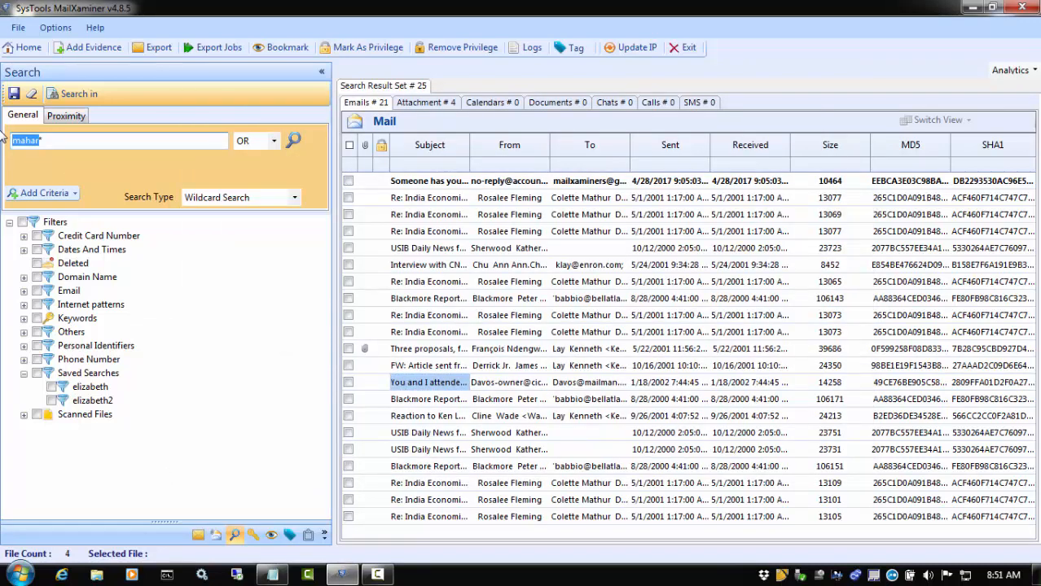
type("*ashtra")
left_click(291, 142)
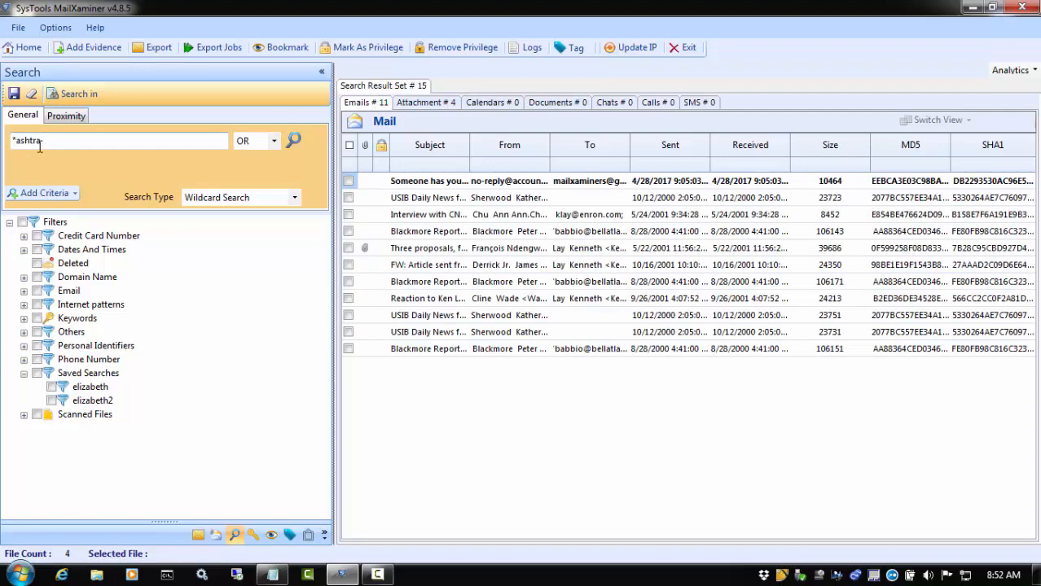
double_click(429, 219)
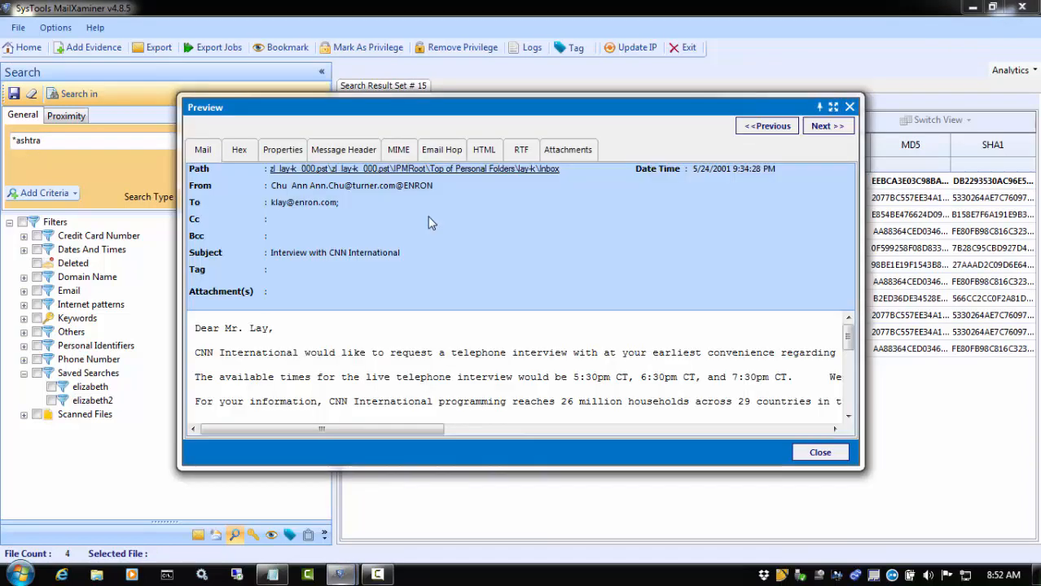
key("Escape")
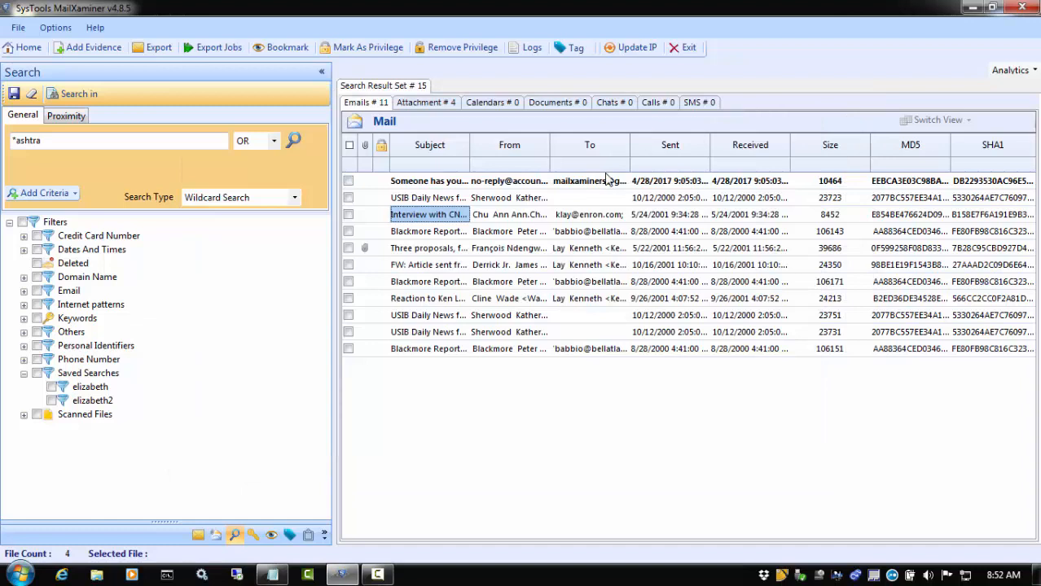
Switch the search type to Stem Search and run a search for the keyword help
left_click(290, 199)
left_click(208, 246)
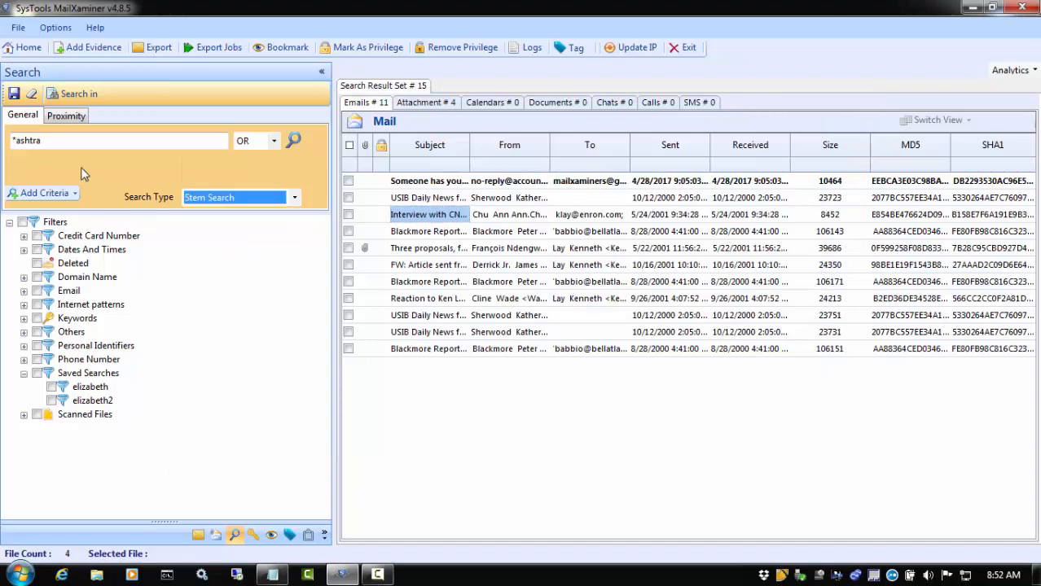
left_click(45, 140)
left_click_drag(45, 140, 4, 122)
key("BackSpace")
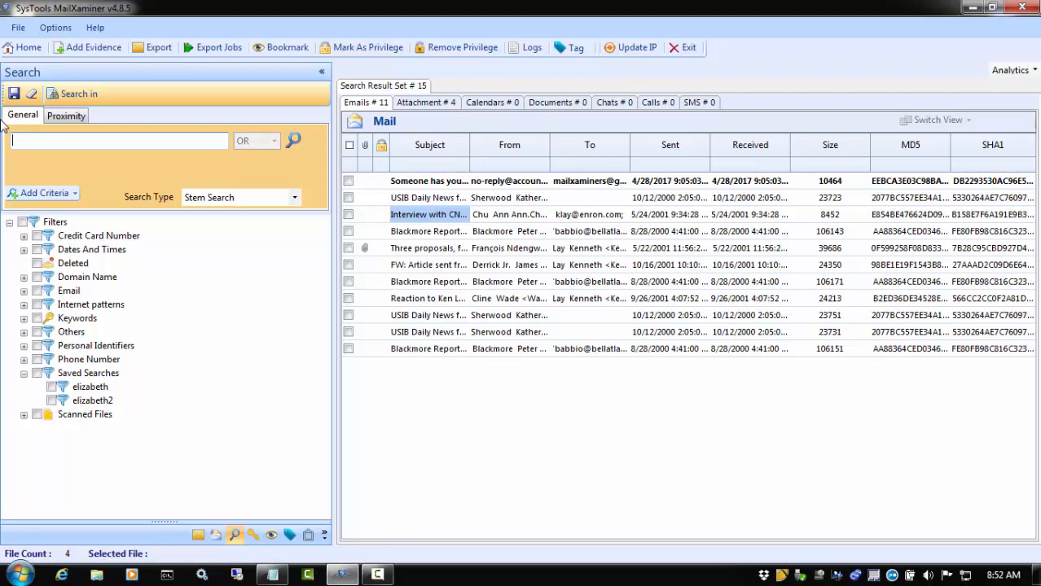
type("help")
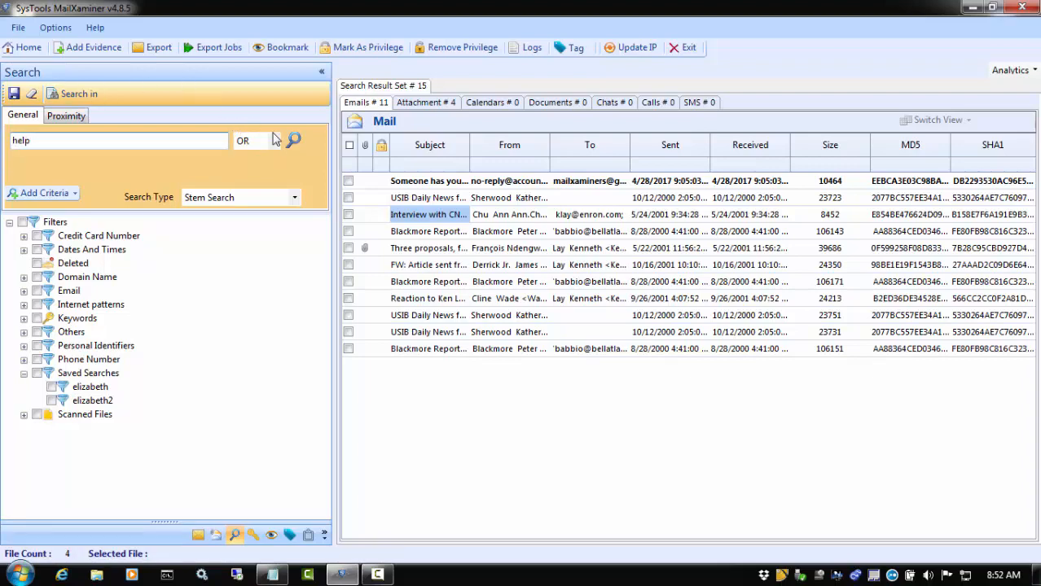
left_click(293, 140)
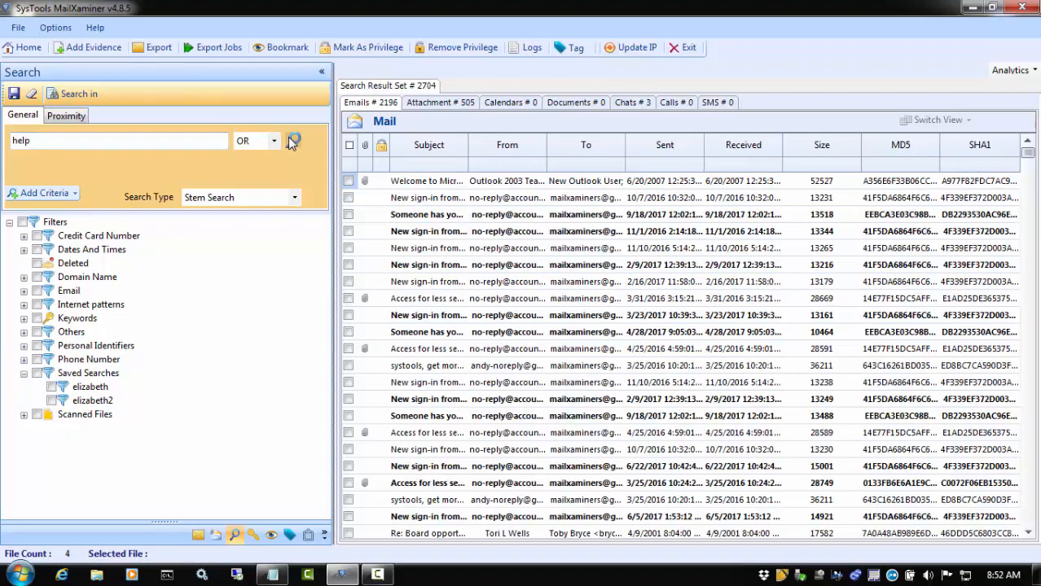
Preview the email with the subject "speaker" and examine the matched word in its body
left_click(436, 453)
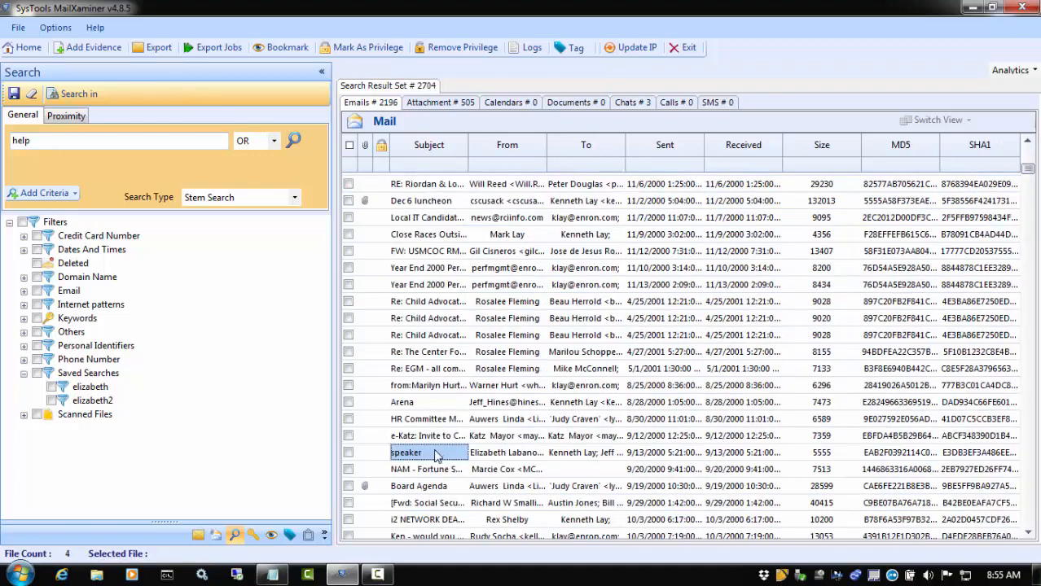
double_click(434, 453)
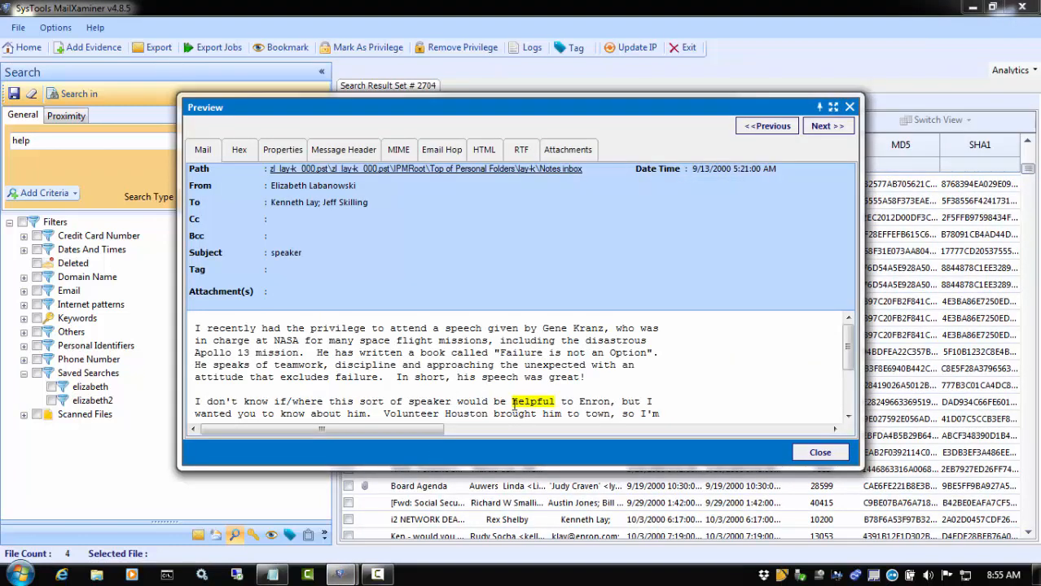
left_click_drag(514, 404, 575, 398)
key("Escape")
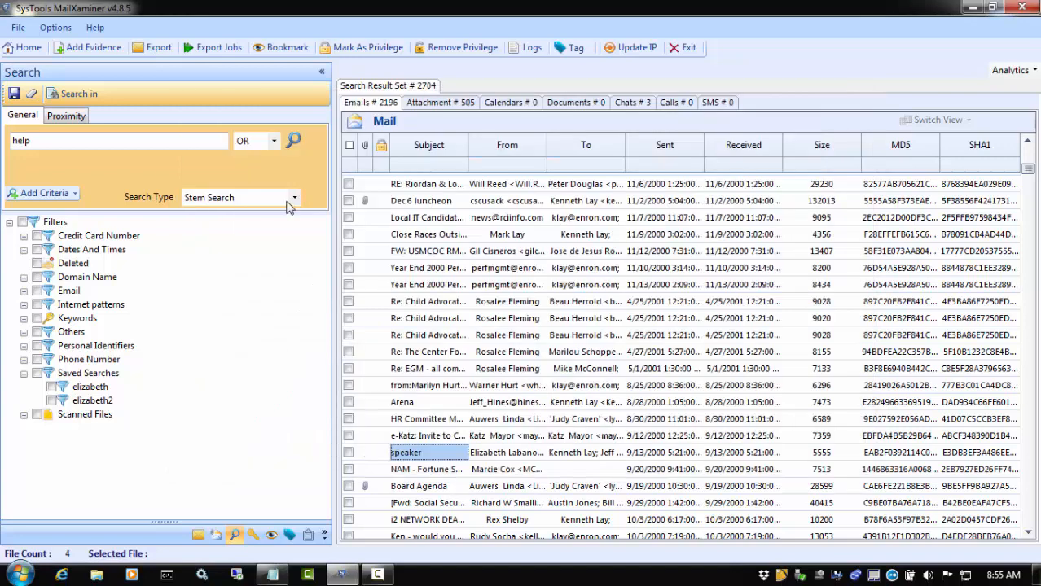
Switch the search type to Fuzzy Search and run a search for the misspelled keyword maharashtri
left_click(291, 201)
left_click(219, 263)
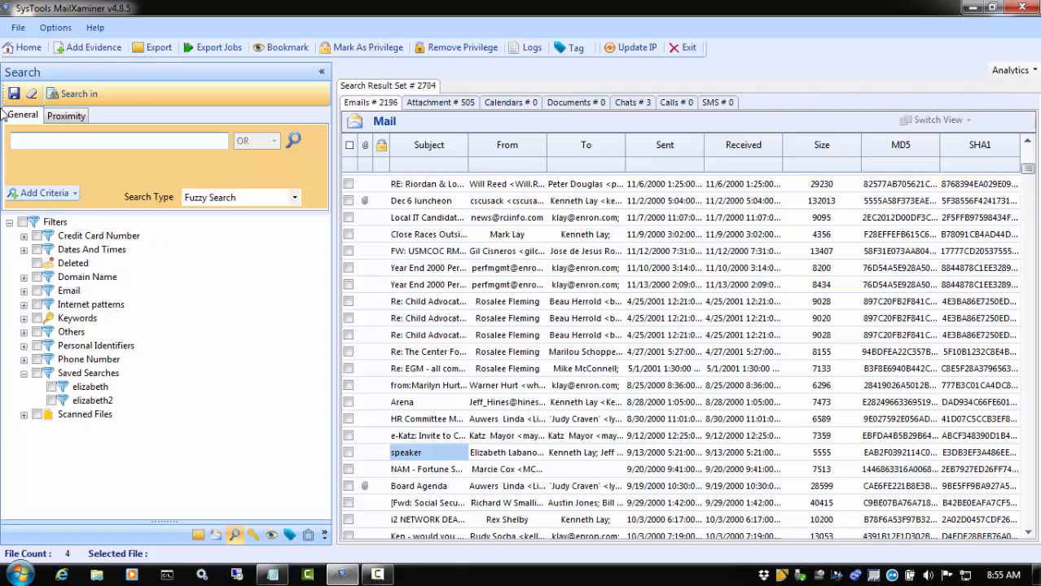
type("maharashtri")
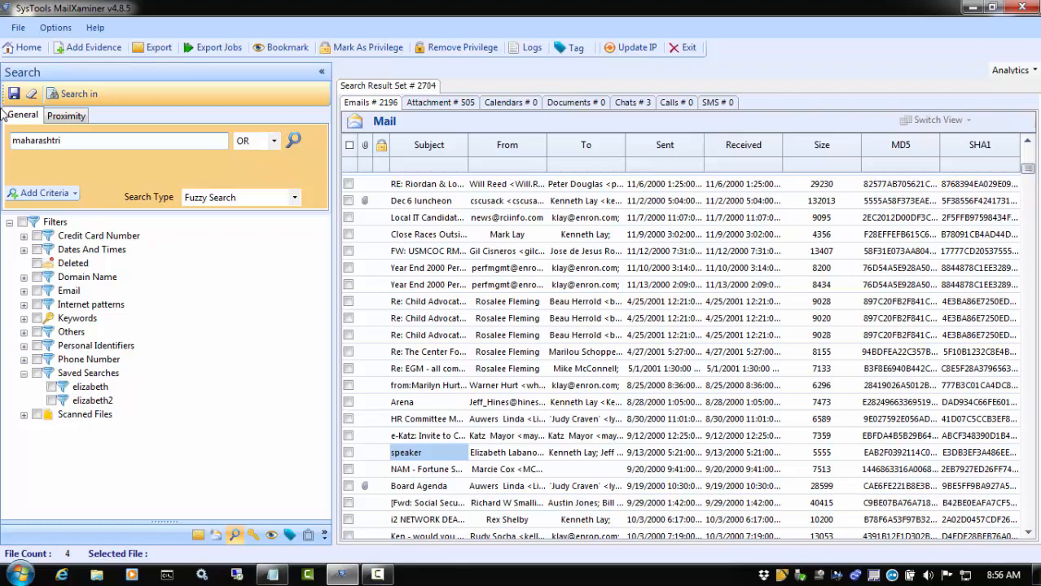
left_click(300, 138)
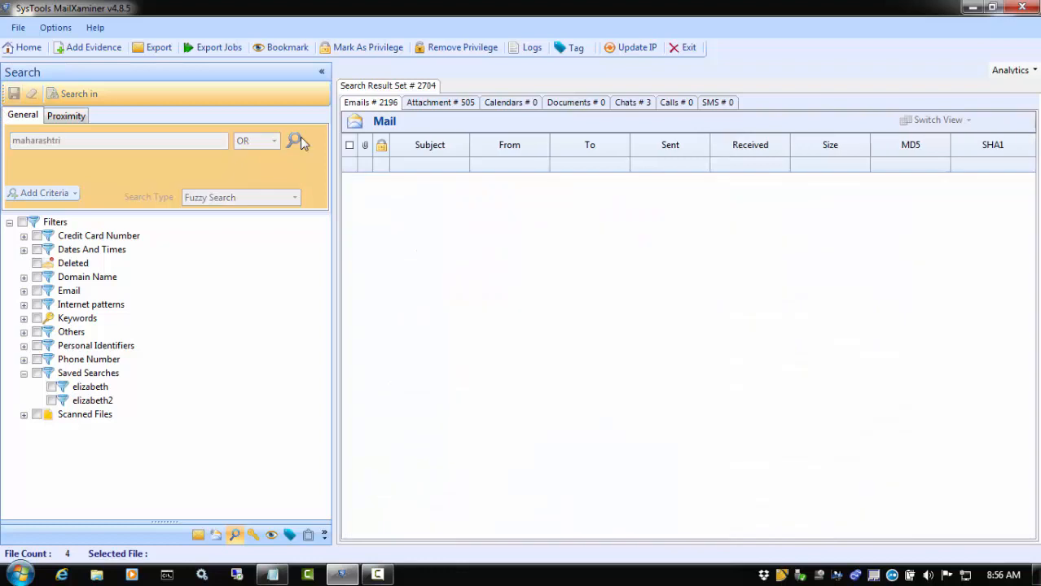
Preview the "FW: Article sent from The Hindu" email and find the fuzzy match in its body
double_click(432, 211)
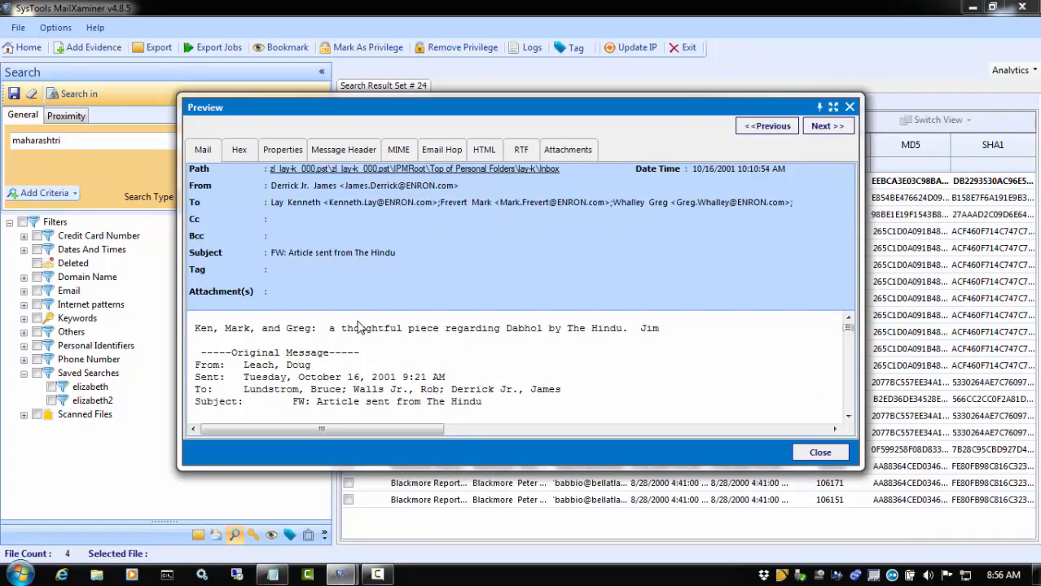
scroll(359, 326, "down", 12)
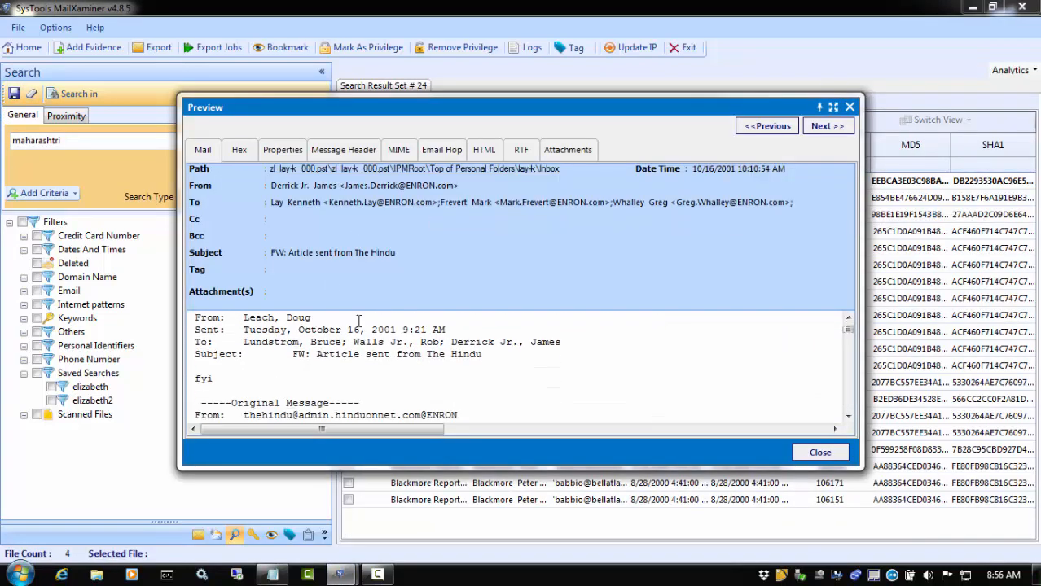
scroll(360, 326, "down", 6)
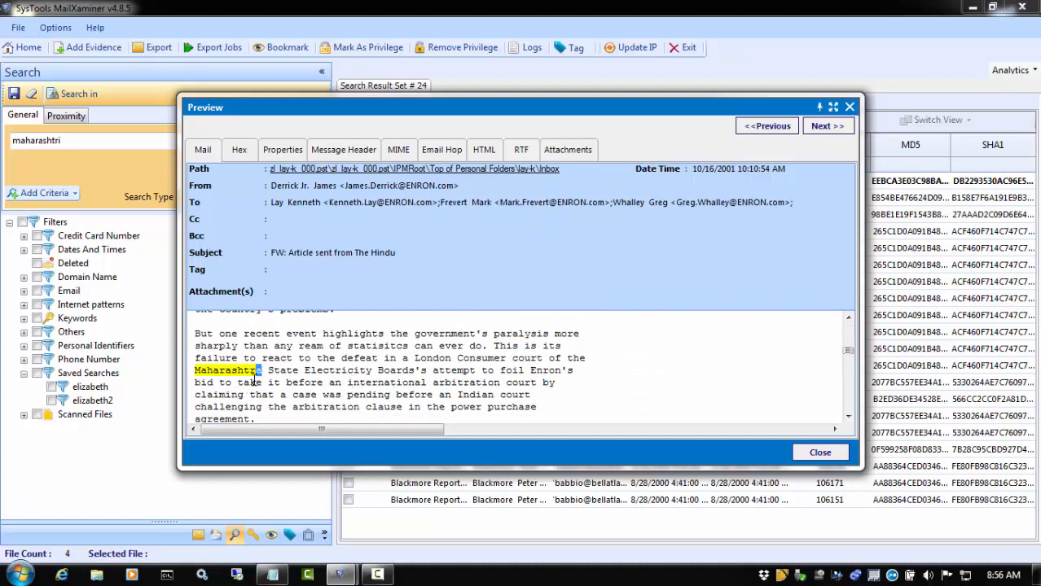
key("Escape")
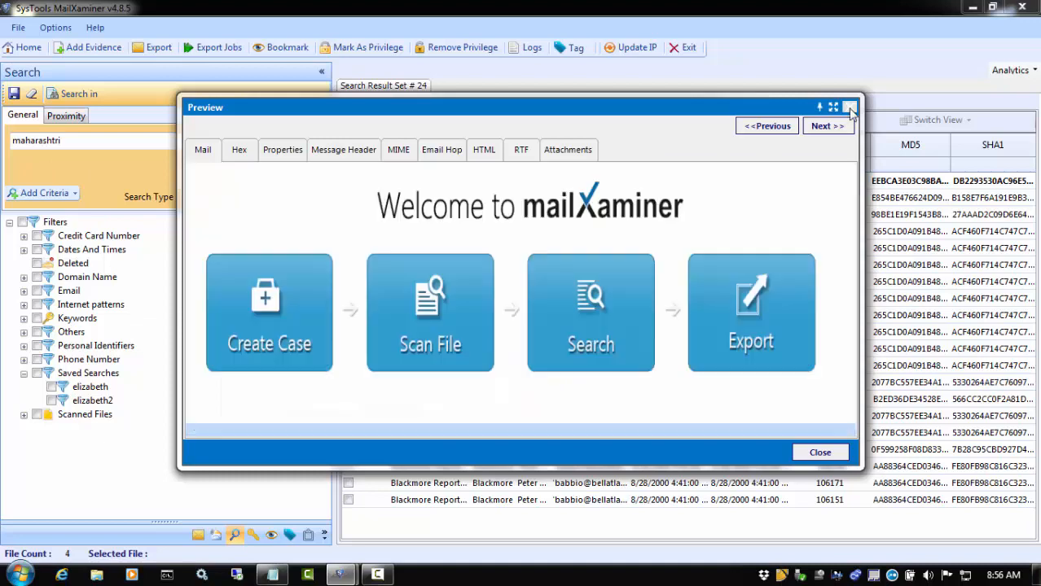
Rerun the fuzzy search with the keyword maharashtaa and preview an India Economic Summit 2001 email
left_click_drag(55, 140, 66, 140)
type("ra")
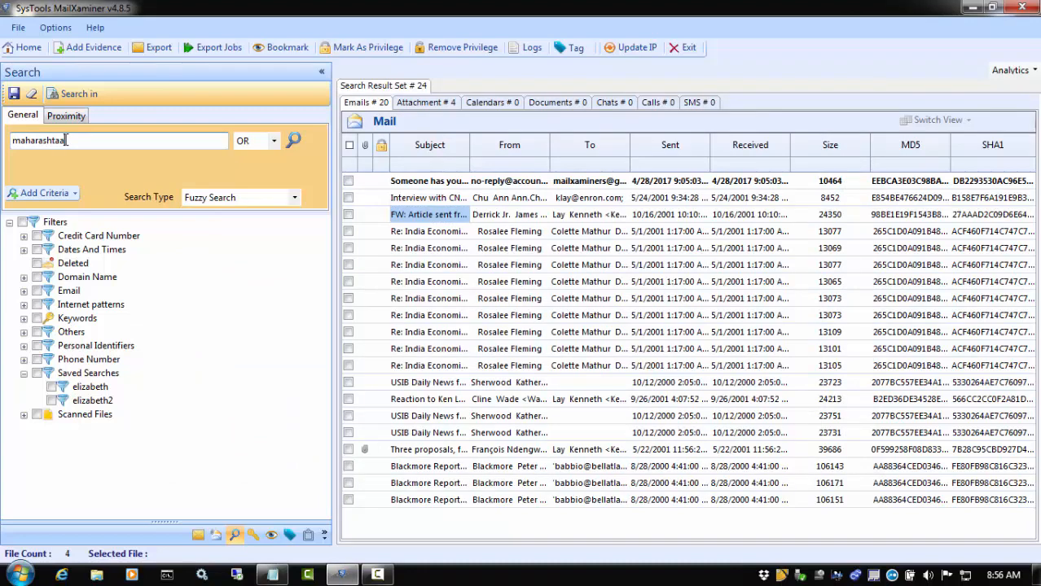
left_click(291, 144)
double_click(439, 247)
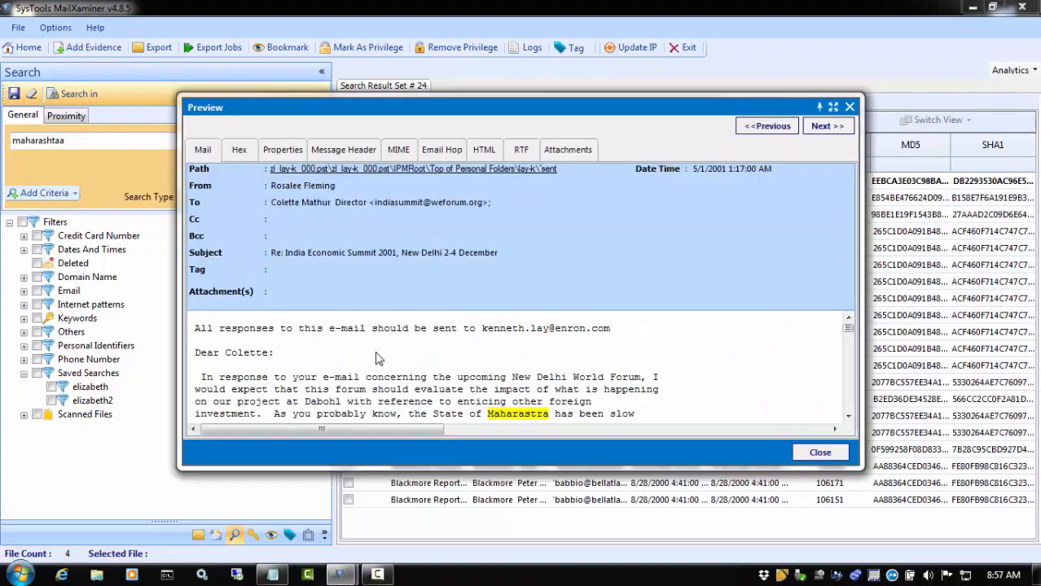
left_click(821, 452)
Switch the search type to Regular Expression Search and search for the pattern \d\d\d[\.\-\s]\d\d\d[\.\-\s]\d\d\d\d
left_click(295, 198)
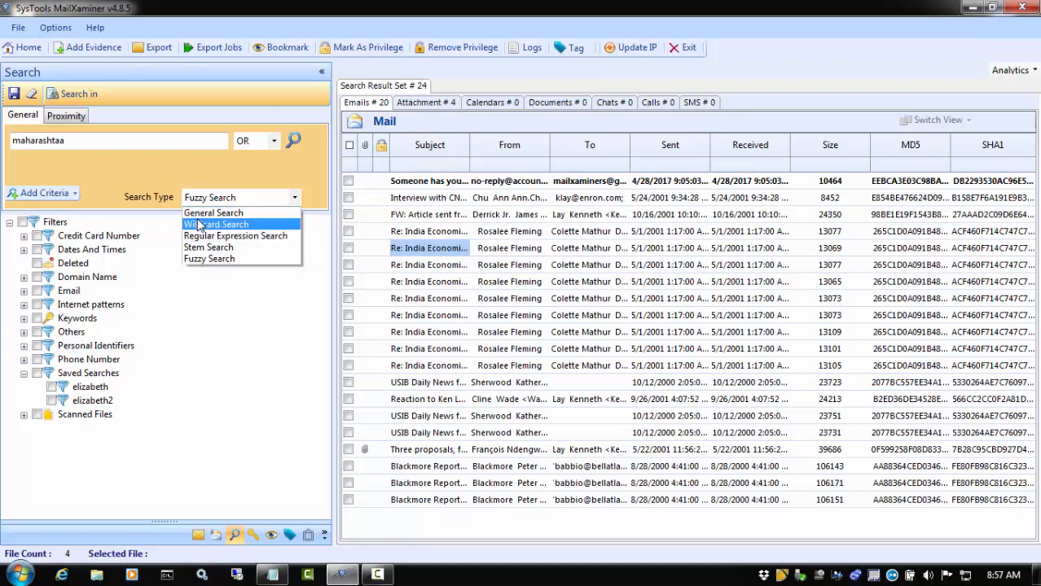
left_click(203, 235)
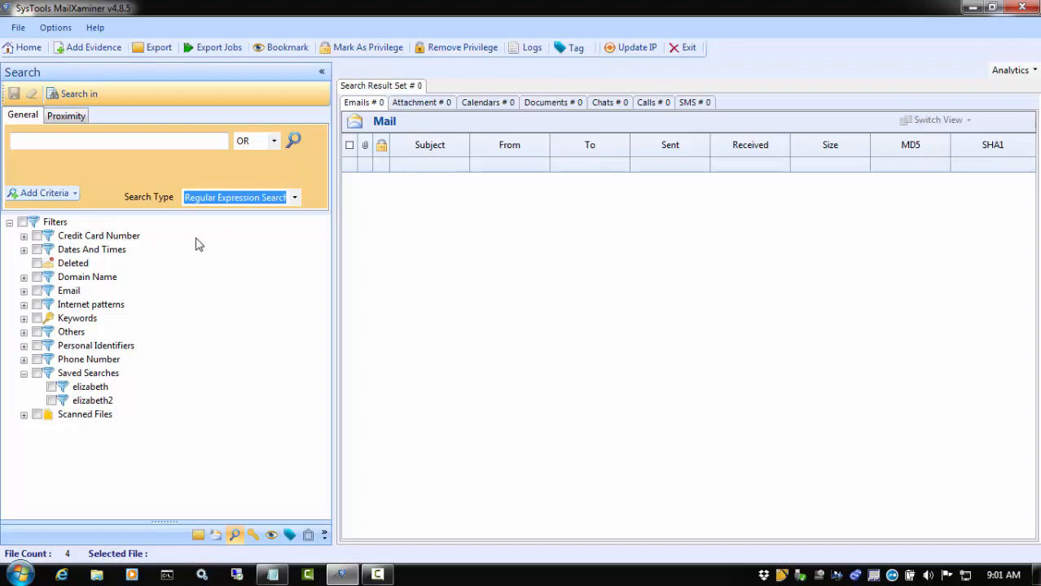
right_click(22, 140)
left_click(53, 203)
left_click(293, 141)
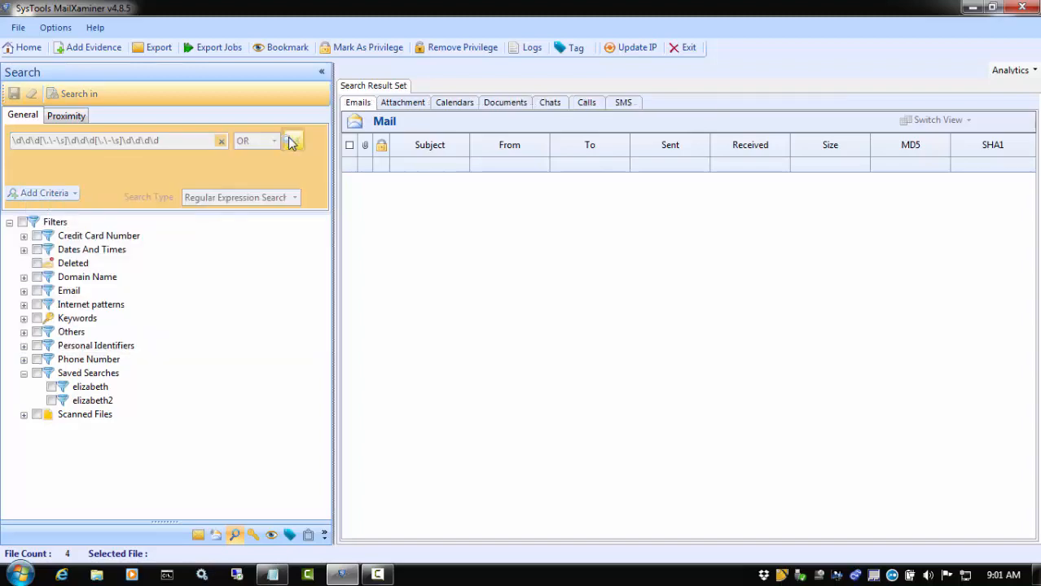
Preview the i2 Board of Directors meeting email and examine the phone number match in its body
double_click(408, 270)
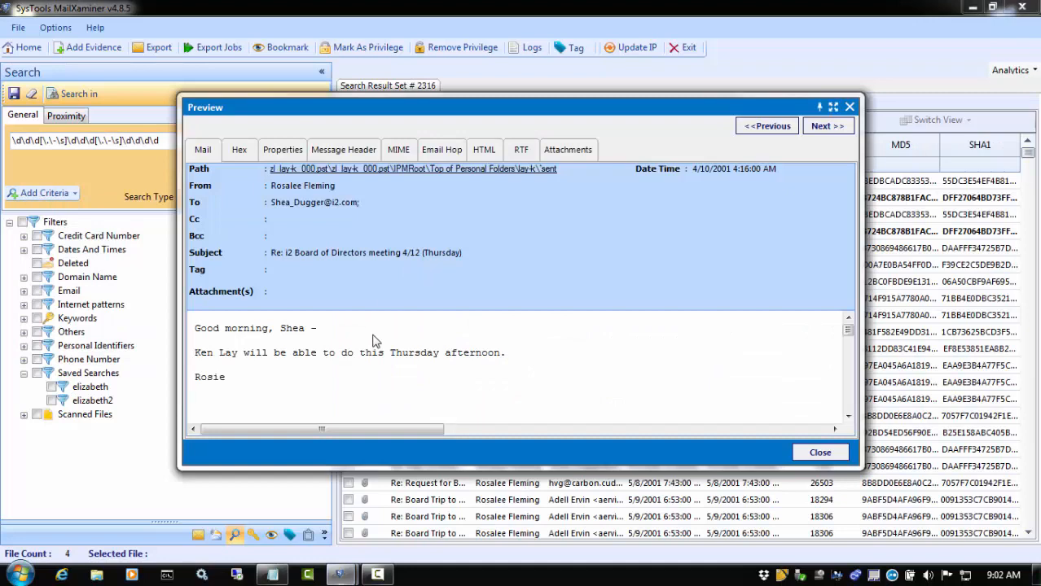
scroll(373, 365, "down", 8)
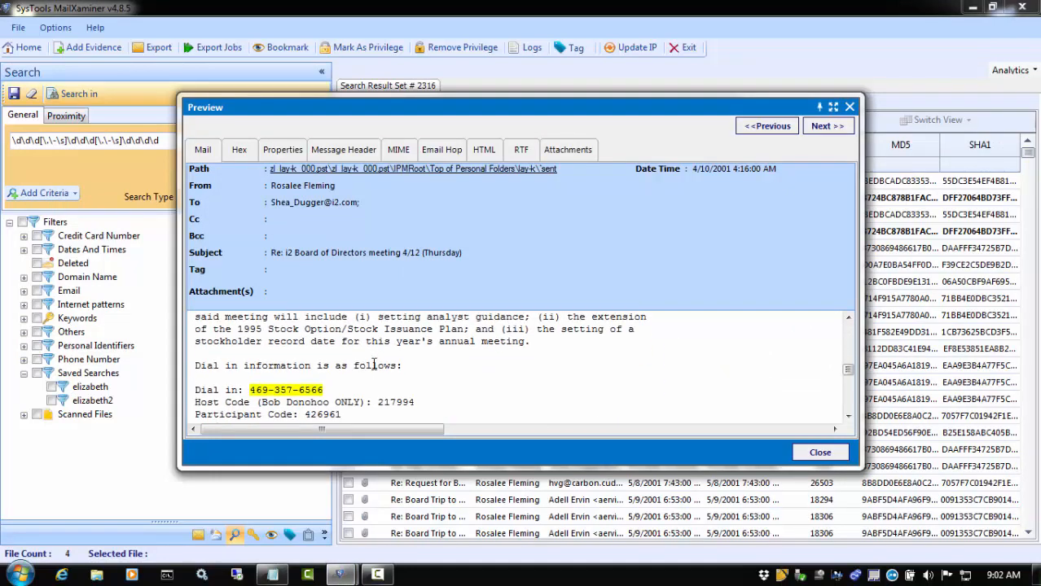
scroll(373, 365, "down", 1)
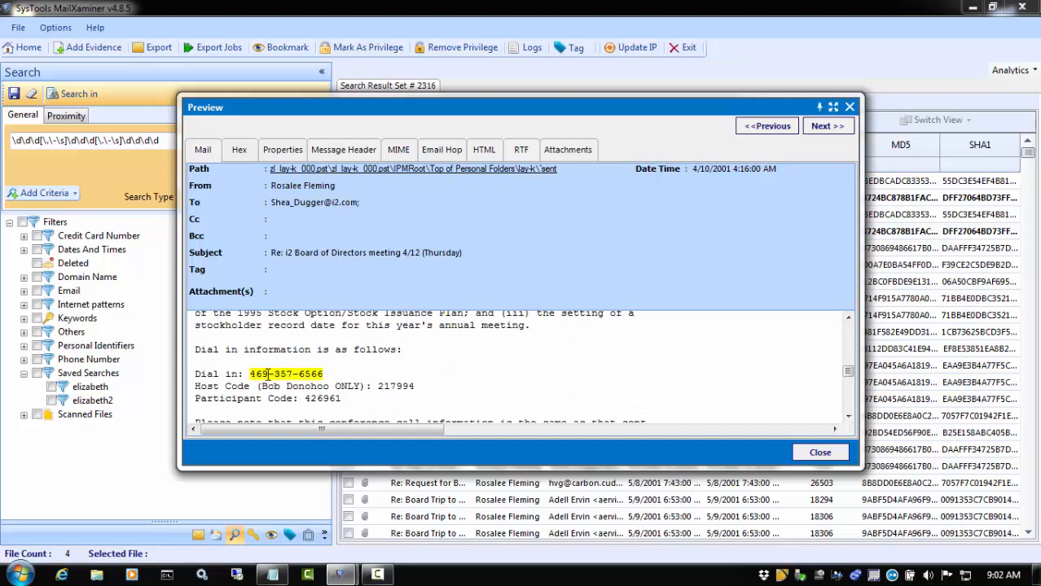
Go through the following emails in the preview and check their bodies for phone number matches
left_click(818, 127)
scroll(571, 350, "down", 5)
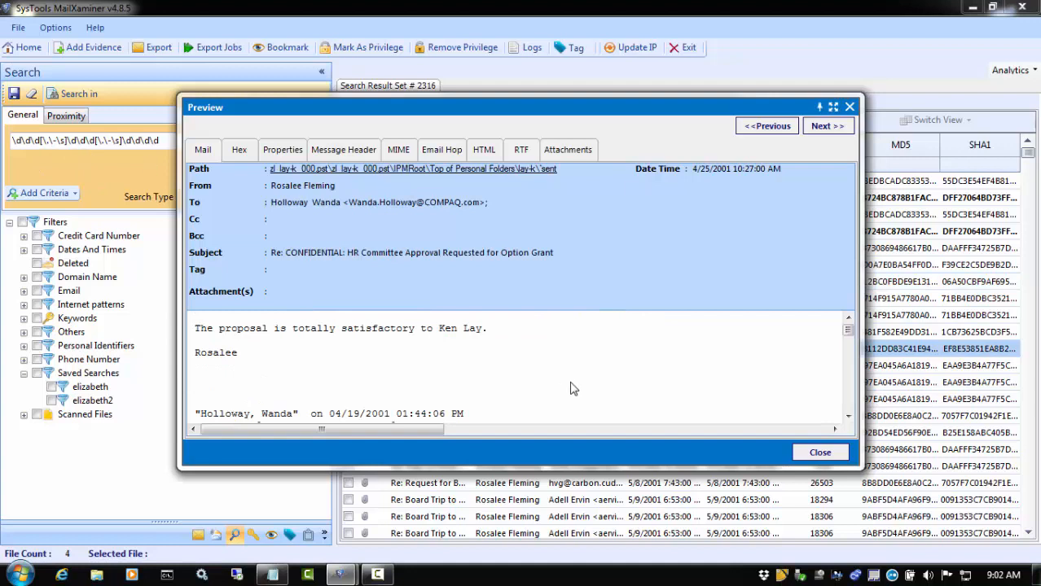
left_click(825, 126)
scroll(432, 396, "down", 5)
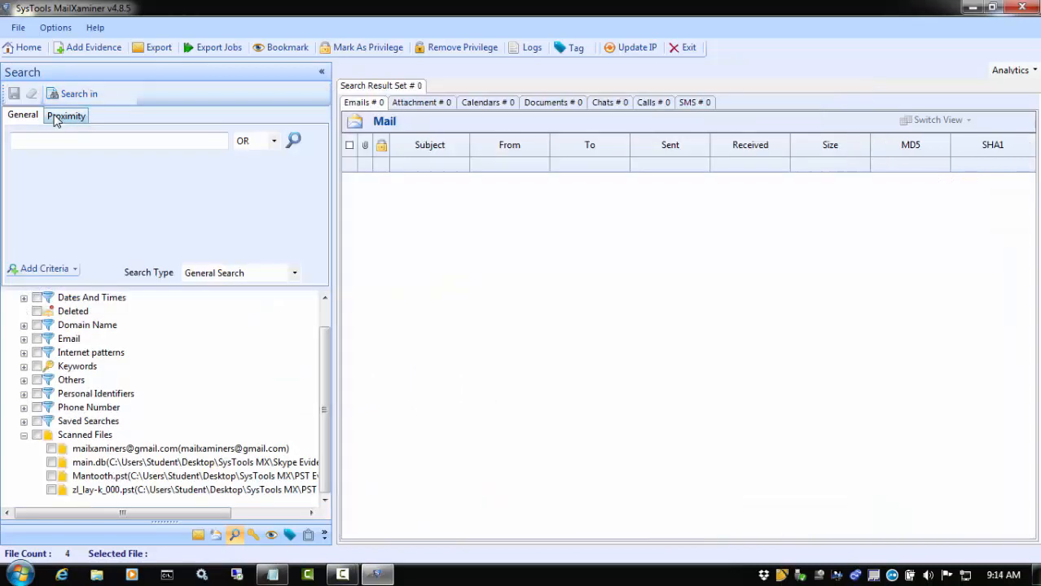
Run a proximity search for dabhol maharashtra in zl_lay-k_000.pst with a distance of 5 between words
left_click(56, 120)
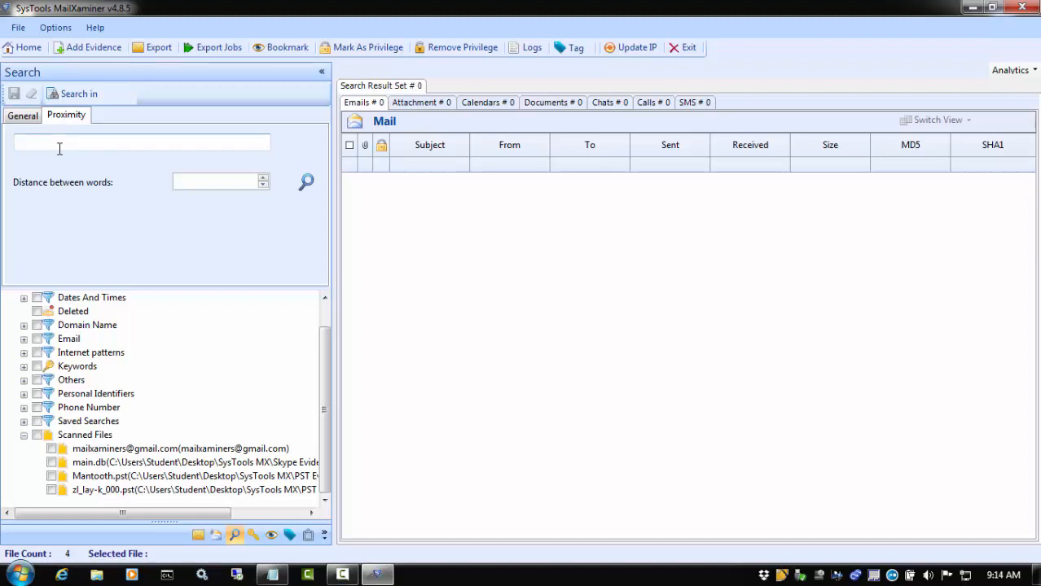
left_click(52, 491)
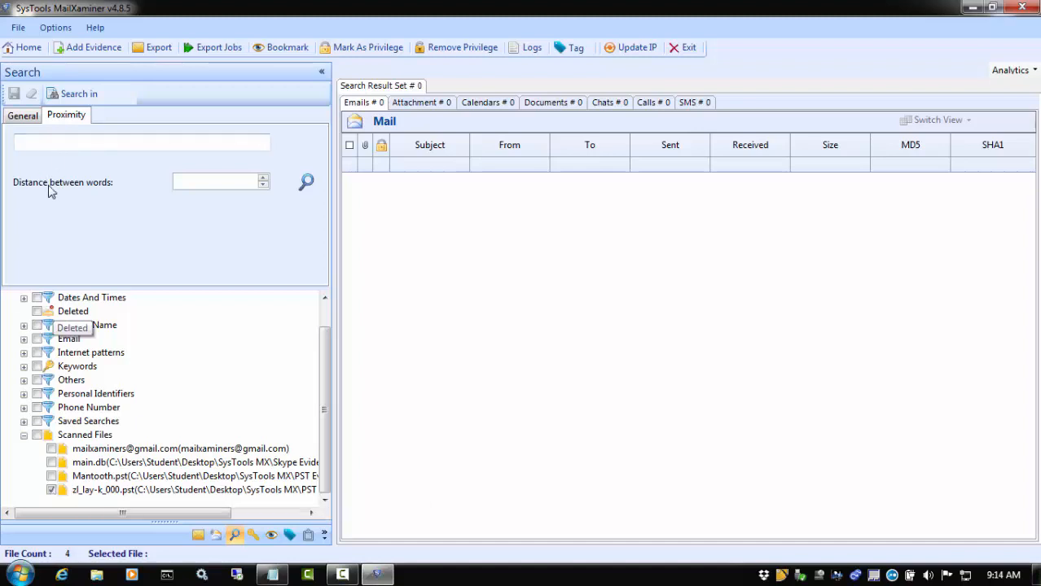
right_click(28, 143)
left_click(64, 209)
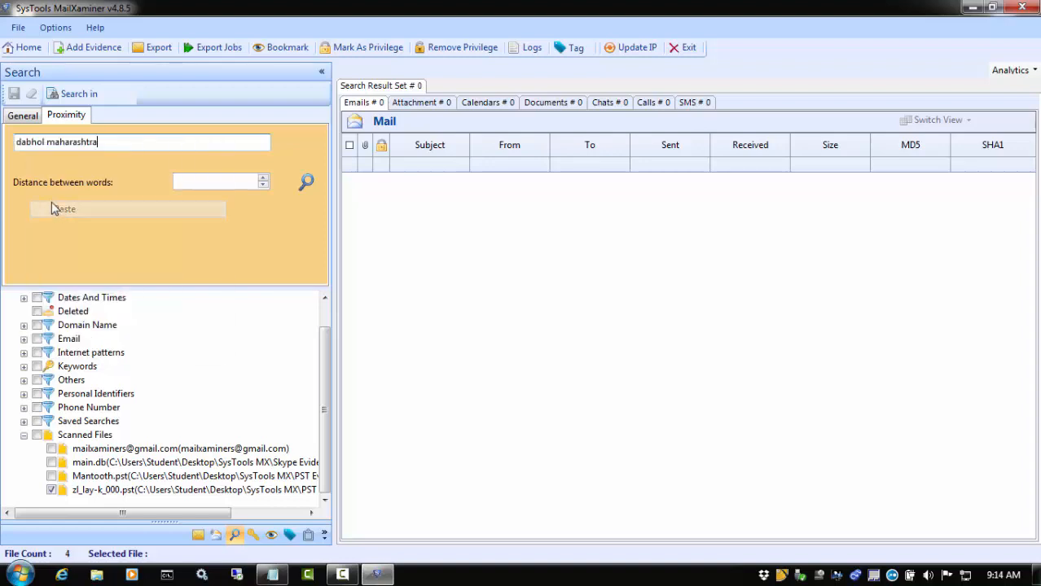
left_click(193, 182)
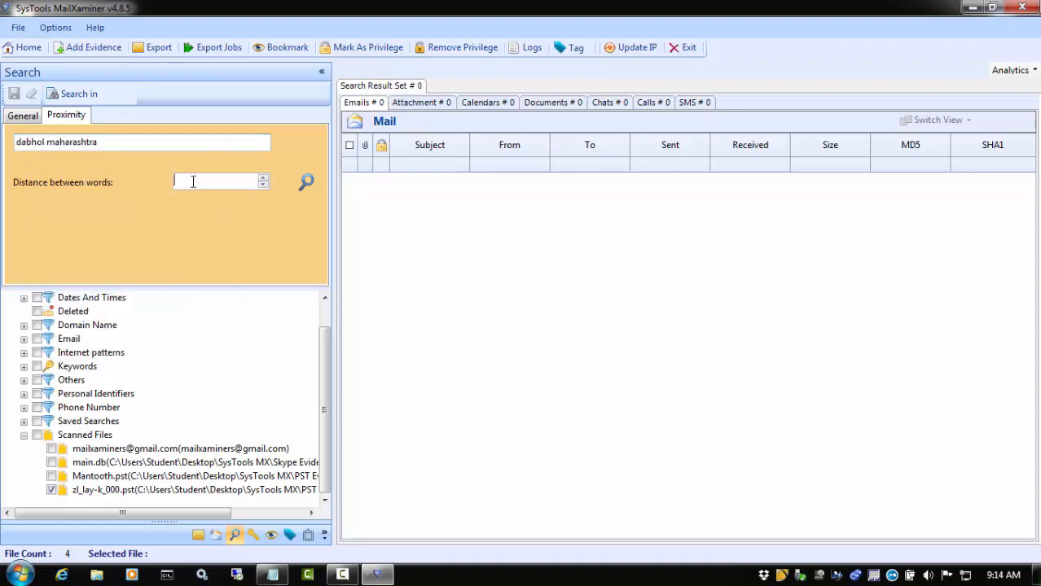
type("5")
left_click(306, 182)
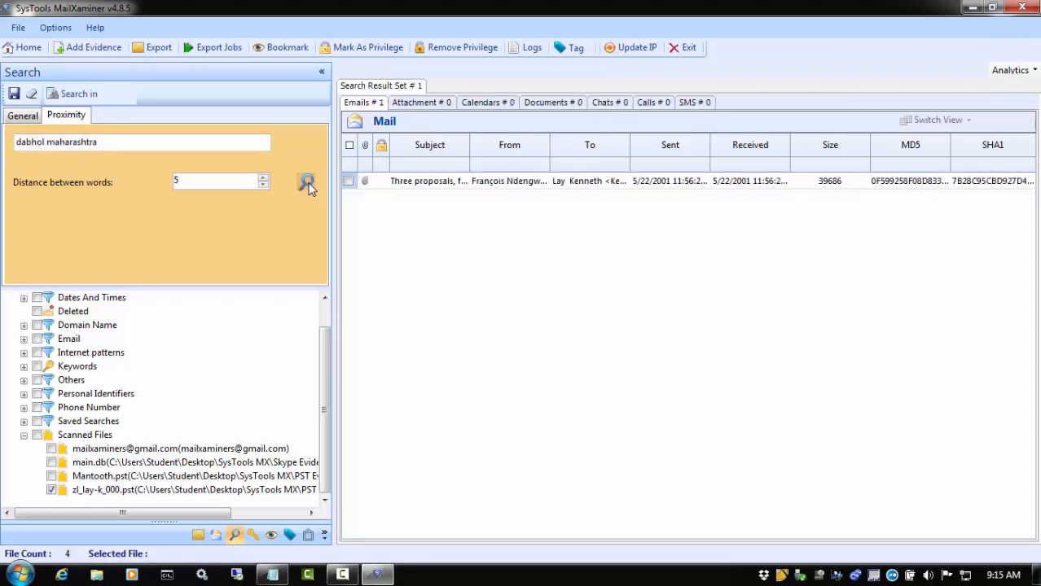
Preview the "Three proposals" email from the proximity results and examine the matched words in its body
left_click(415, 184)
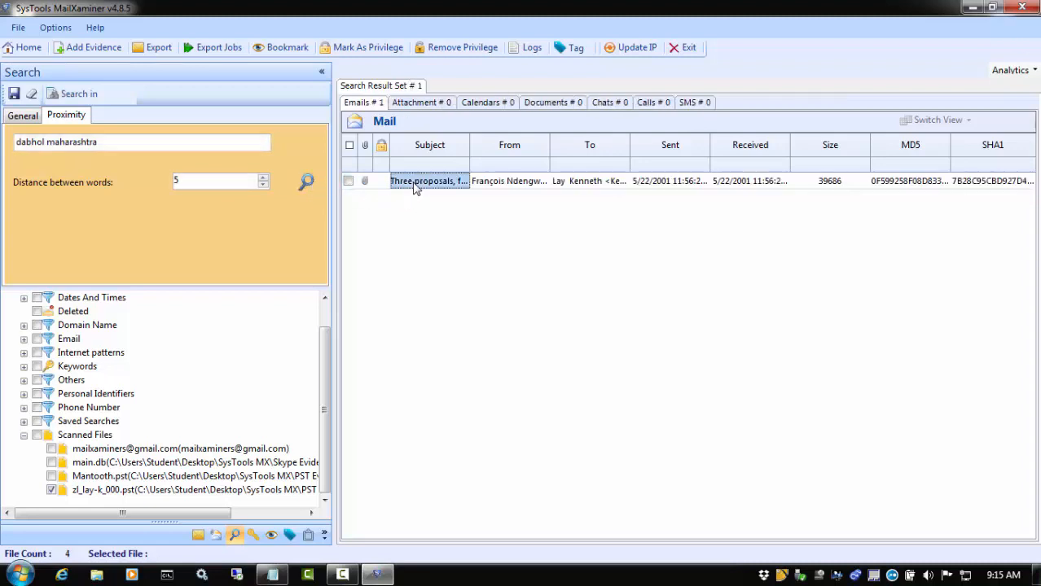
double_click(414, 183)
left_click(848, 417)
left_click_drag(849, 417, 849, 417)
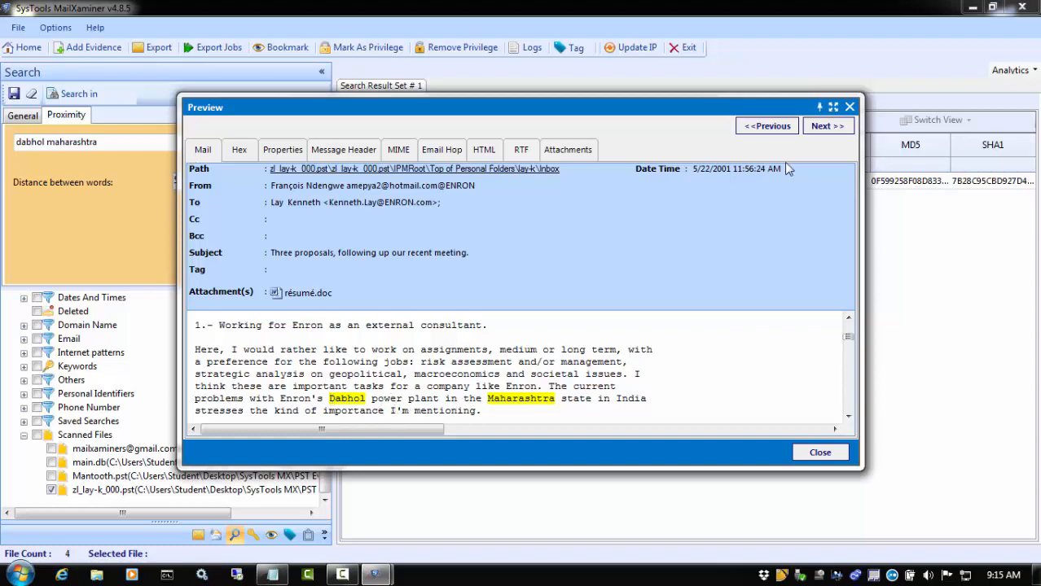
Run a proximity search for 9 2000 with a distance of 20 between words and preview the Enron/EPA Energy Star Award Ceremony email
left_click(850, 107)
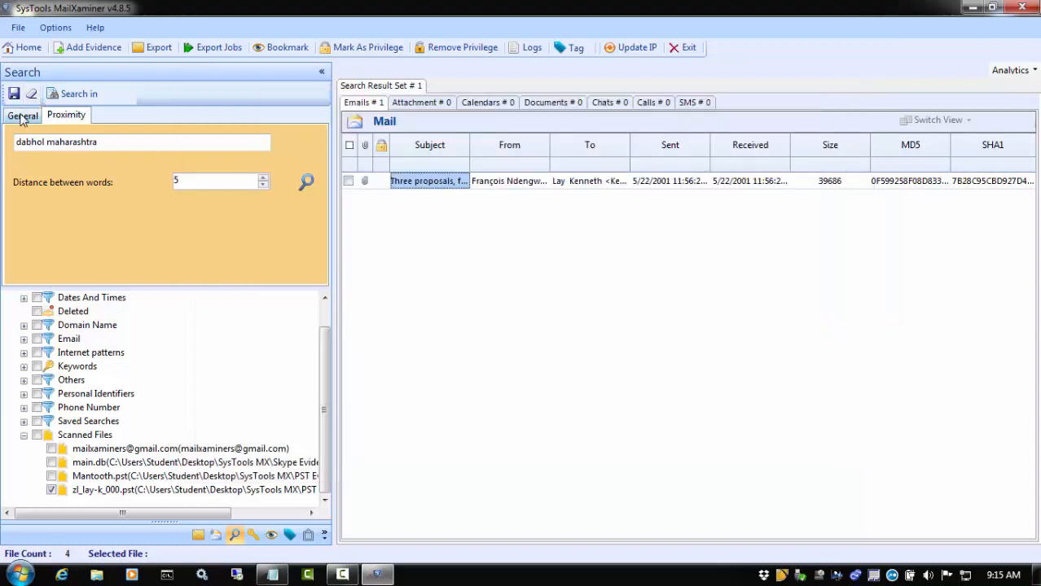
left_click(31, 145)
type("9 2000")
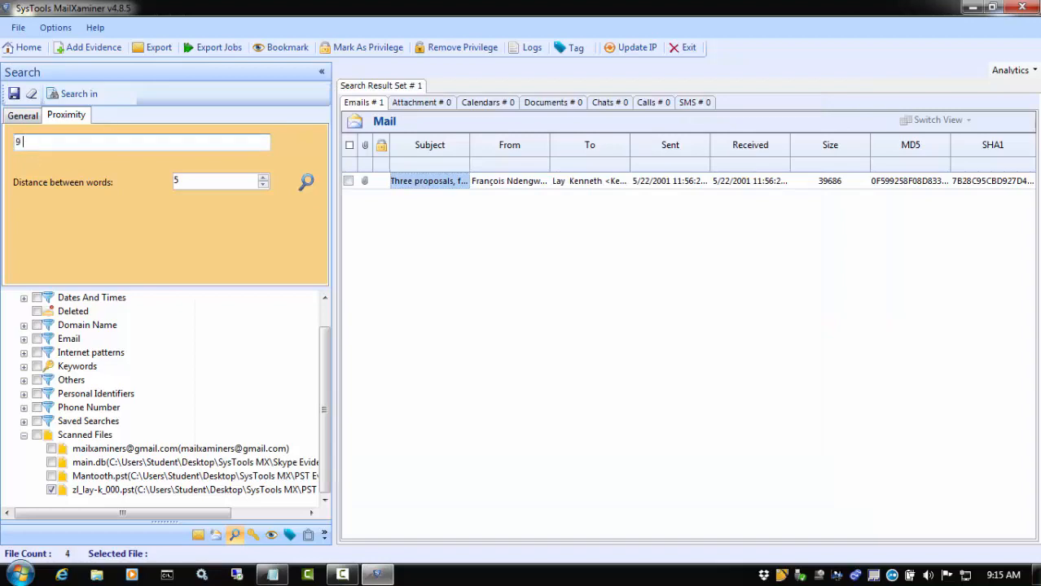
key("Tab")
type("20")
left_click(308, 185)
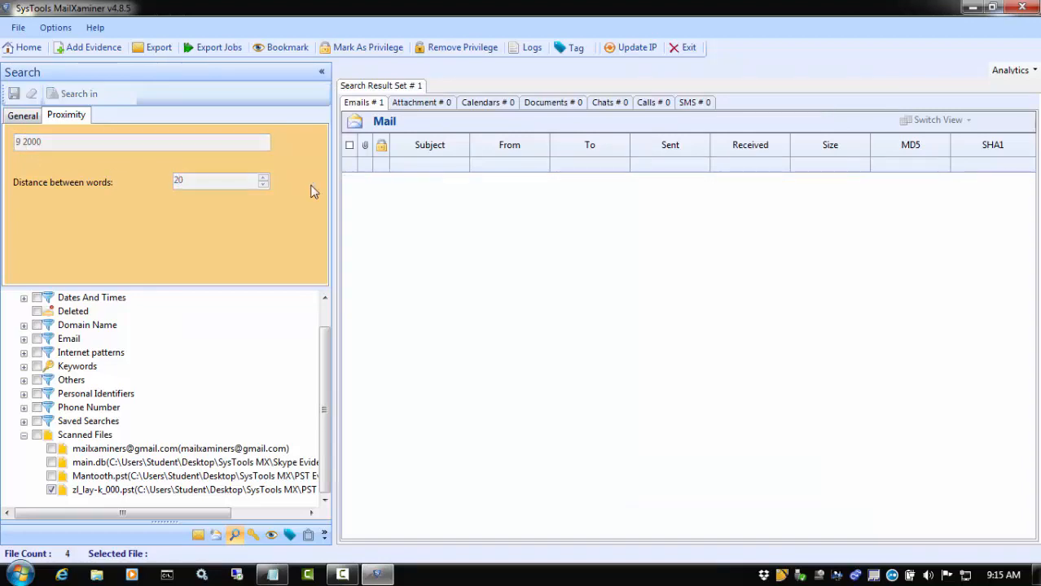
double_click(429, 382)
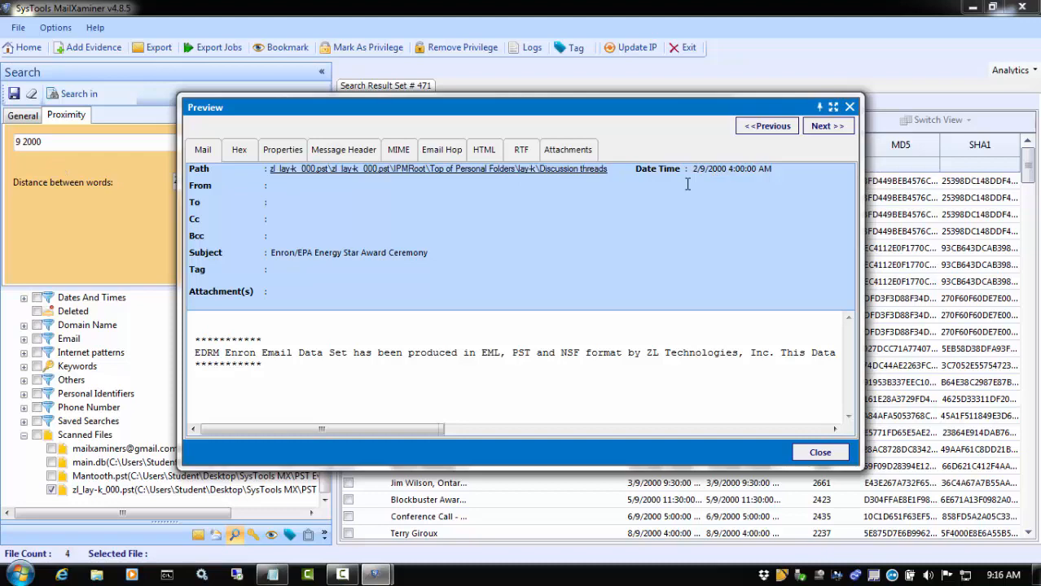
left_click(850, 107)
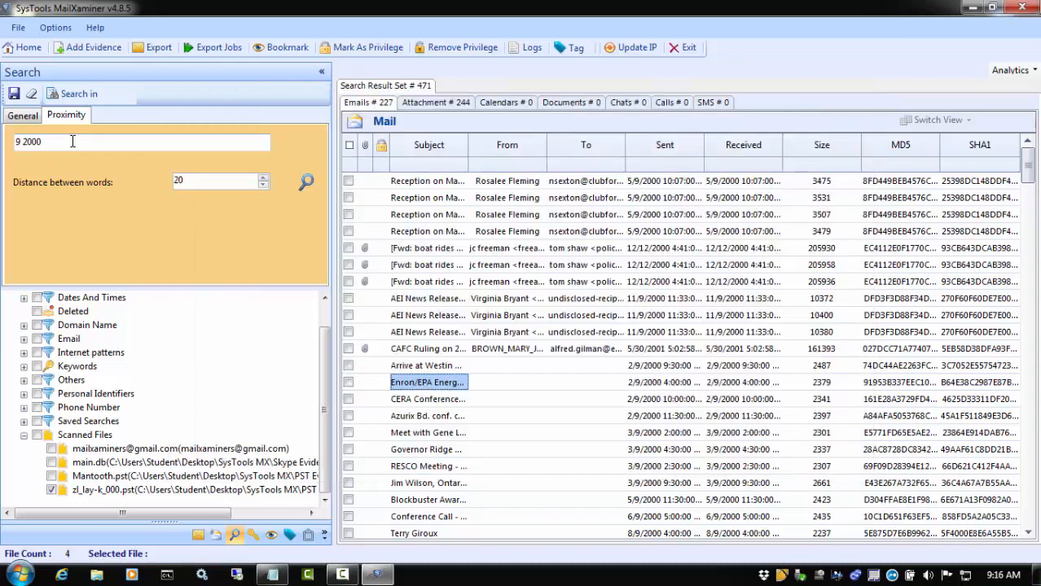
Extend the proximity search terms to 9 2000 lay, run the search, and preview the "Reception on May 9, 2000" email
left_click(71, 140)
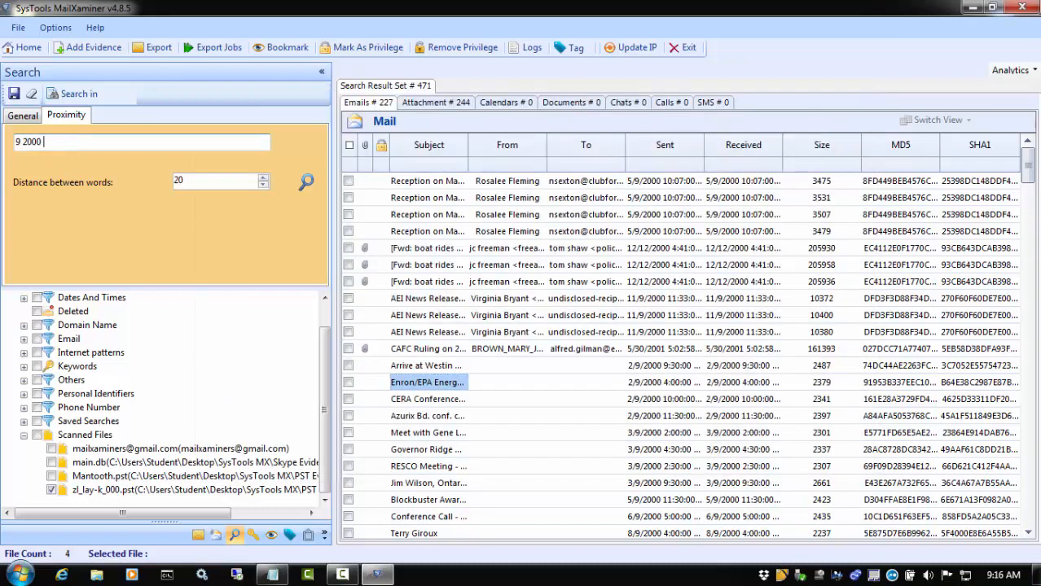
type("lay")
left_click(306, 181)
double_click(400, 231)
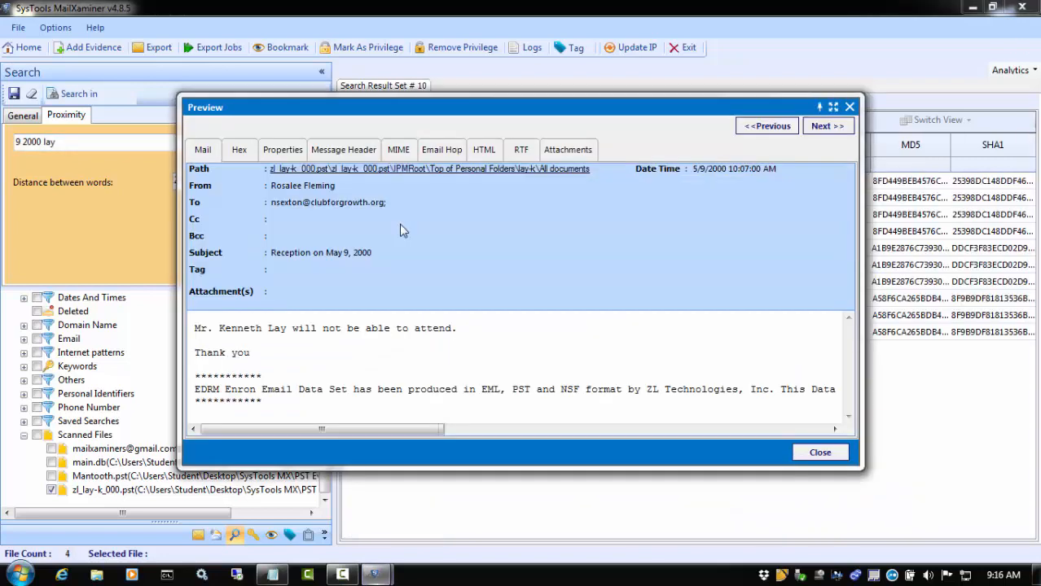